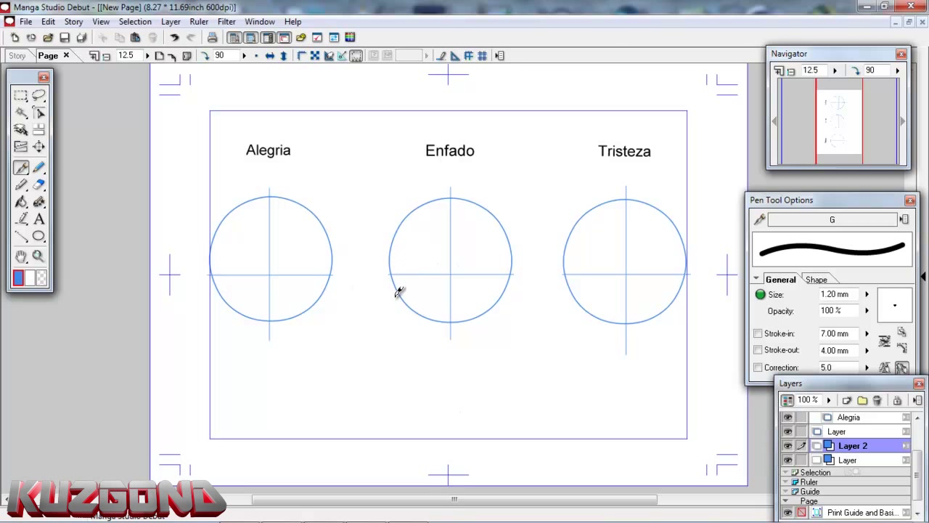
Step: Zoom to 25% on the Alegria face circle and rotate the page view to 180 degrees
drag(832, 129, 819, 149)
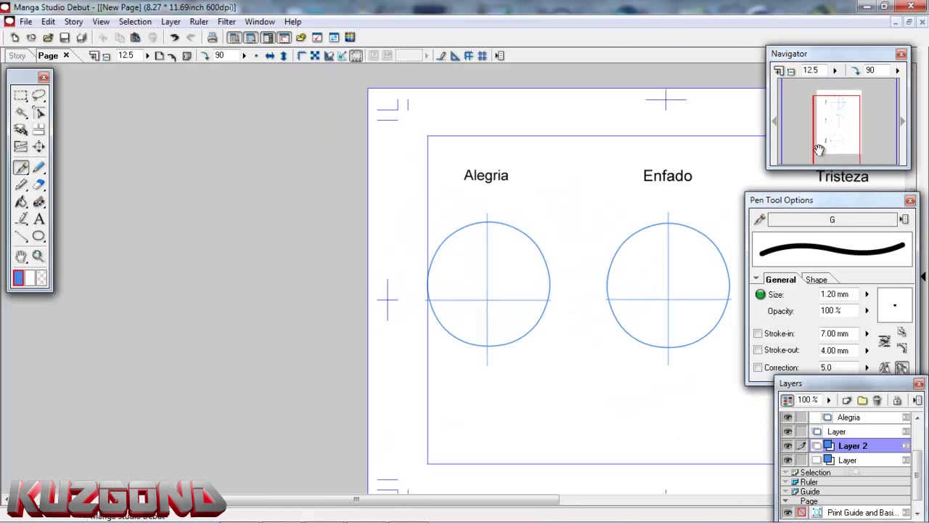
ctrl+scroll(819, 149, down, 1)
ctrl+scroll(819, 150, up, 2)
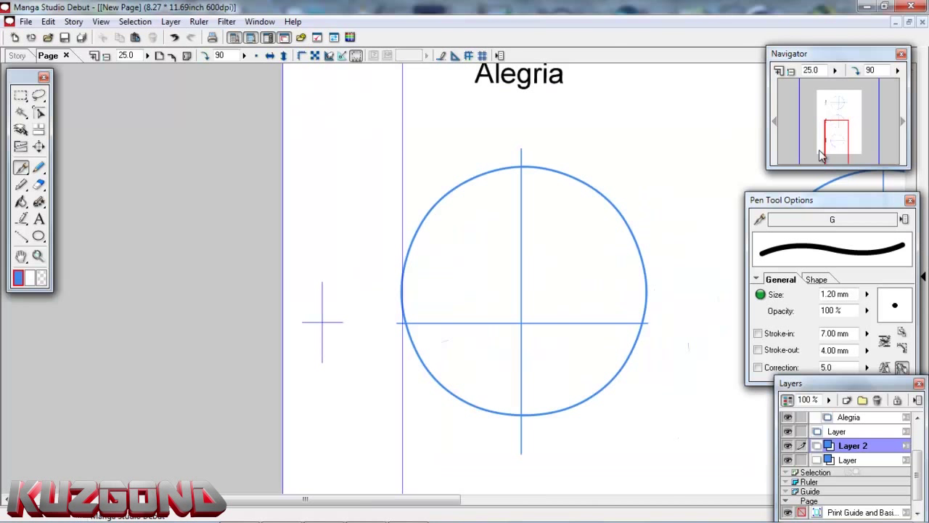
drag(844, 136, 839, 135)
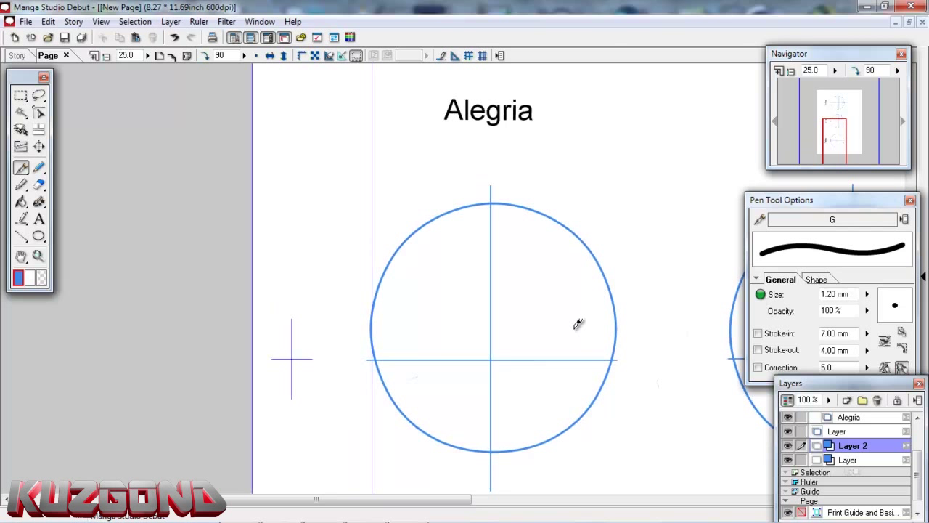
mouse_move(822, 132)
mouse_down()
mouse_move(825, 142)
mouse_move(832, 136)
mouse_move(827, 145)
mouse_up()
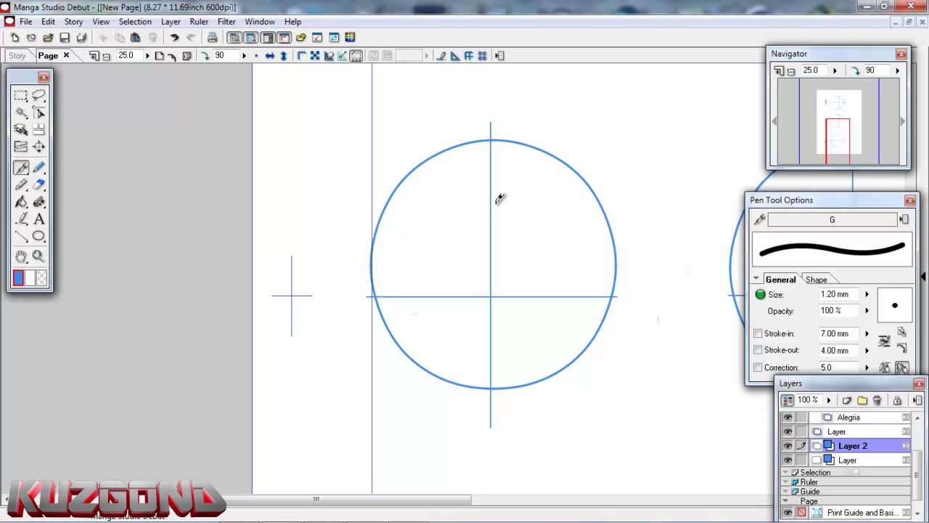
click(205, 61)
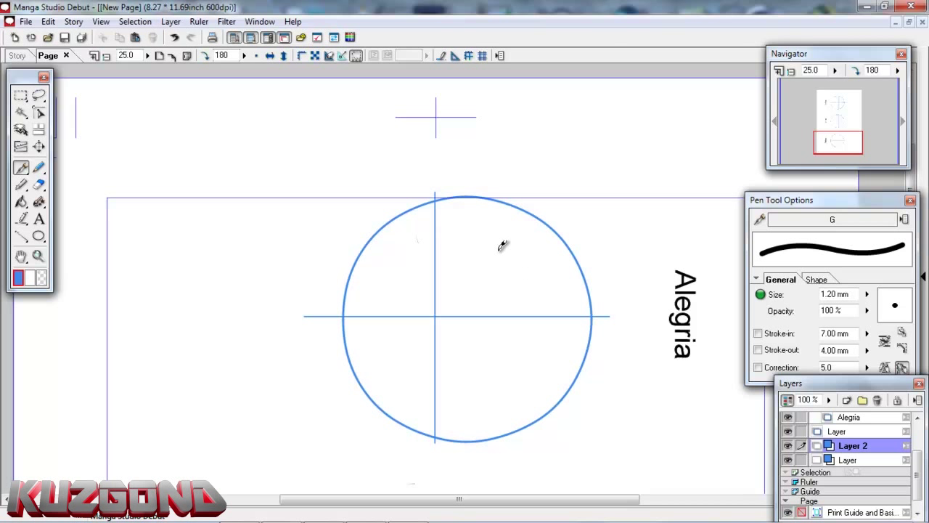
drag(502, 239, 506, 383)
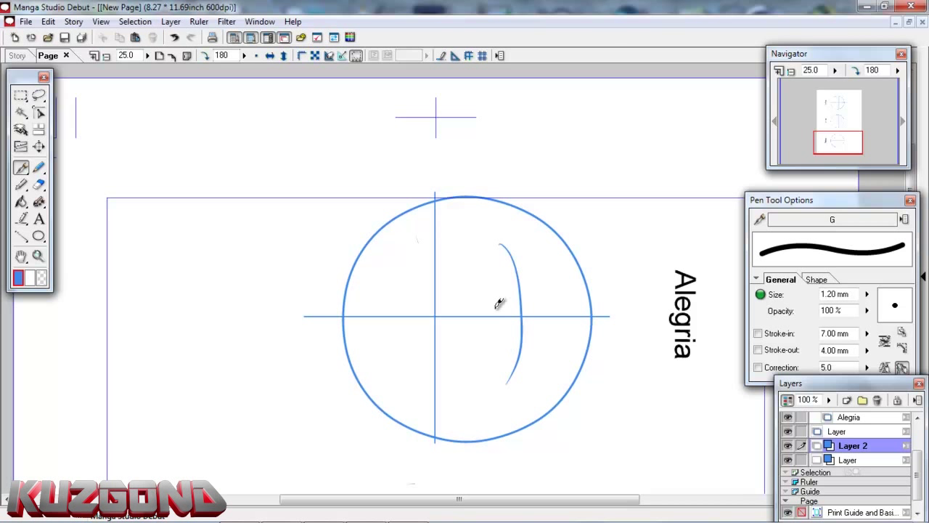
key(ctrl+z)
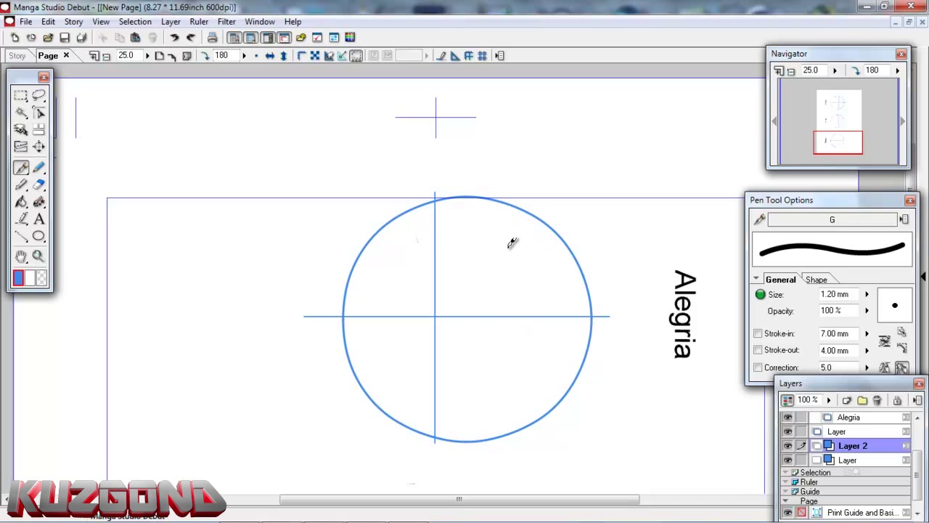
drag(497, 245, 496, 379)
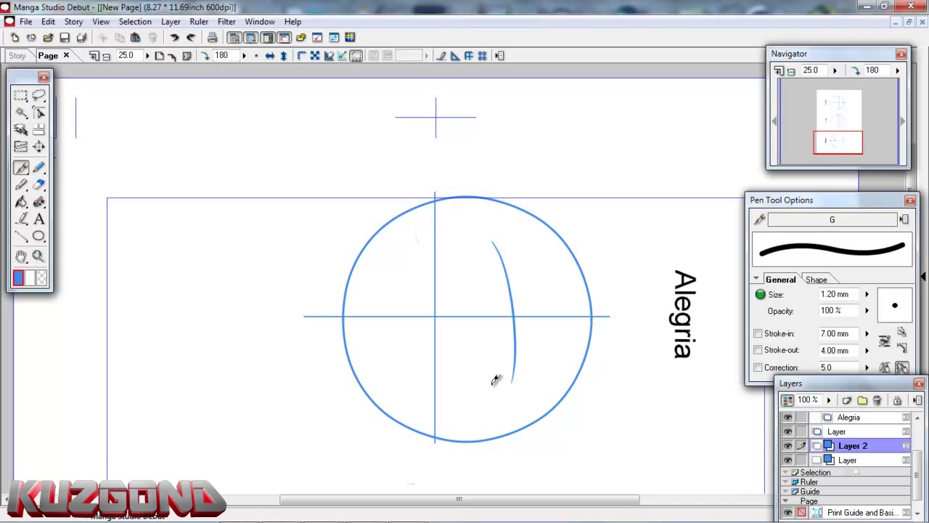
key(ctrl+z)
drag(497, 251, 497, 434)
key(ctrl+z)
drag(504, 253, 469, 392)
key(ctrl+z)
mouse_move(505, 245)
mouse_down()
mouse_move(524, 284)
mouse_move(489, 381)
mouse_up()
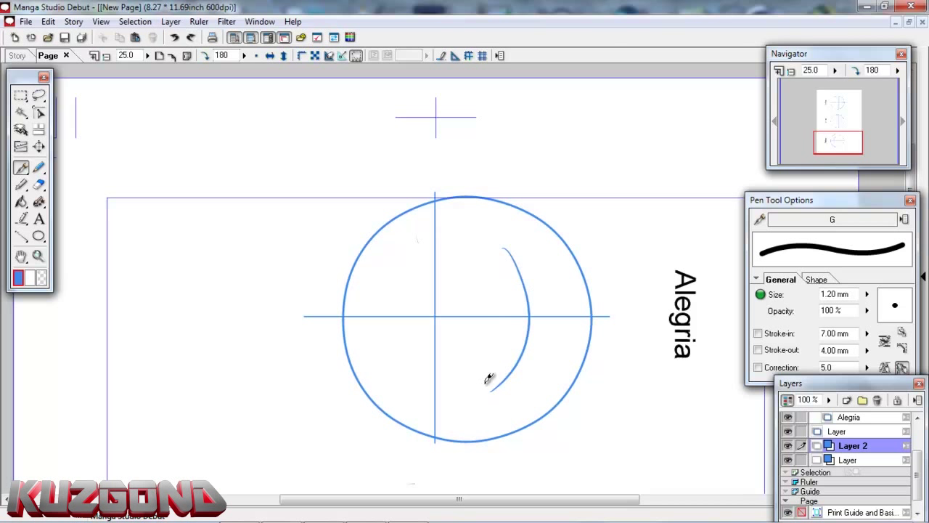
key(ctrl+z)
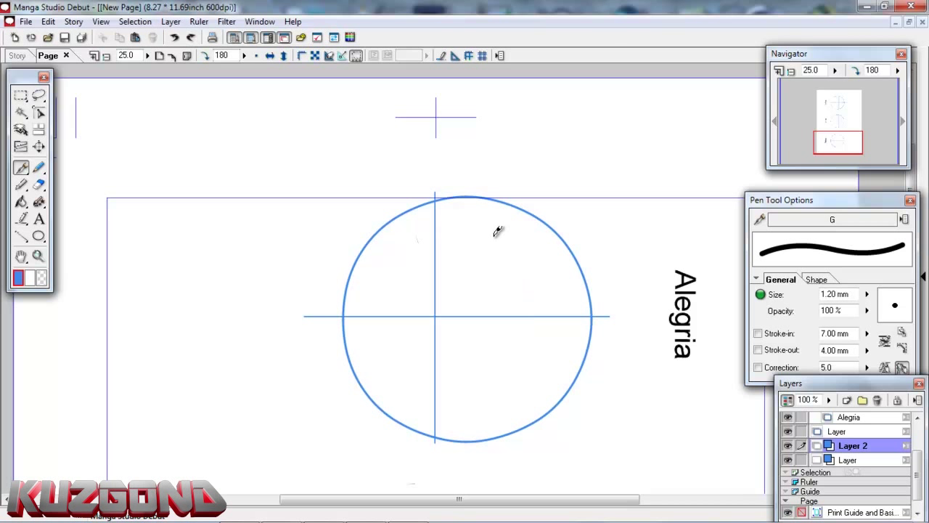
Step: Sketch an arched brow line across the upper half of the Alegria face and erase its middle around the vertical guide
mouse_move(496, 238)
mouse_down()
mouse_move(521, 311)
mouse_move(489, 403)
mouse_up()
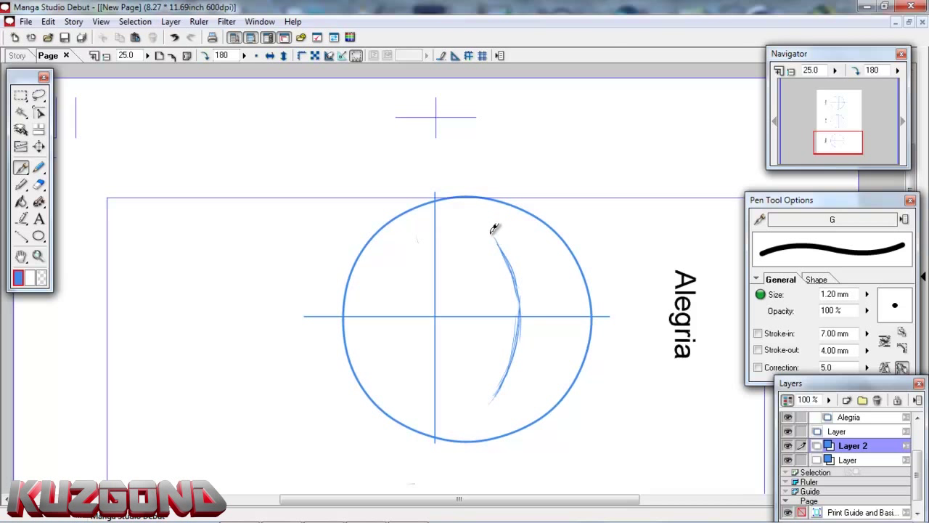
mouse_move(491, 224)
mouse_down()
mouse_move(514, 276)
mouse_move(520, 347)
mouse_up()
click(206, 56)
click(206, 56)
click(206, 57)
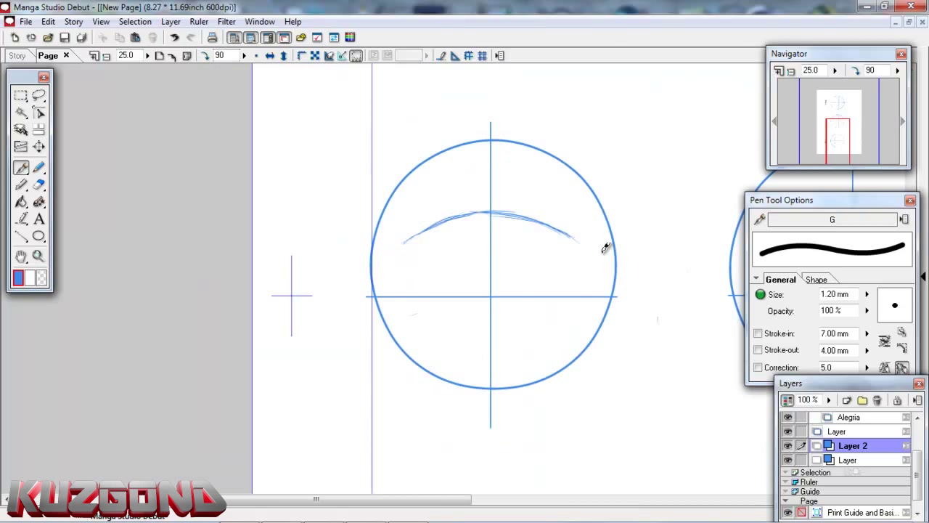
drag(570, 236, 579, 239)
click(39, 184)
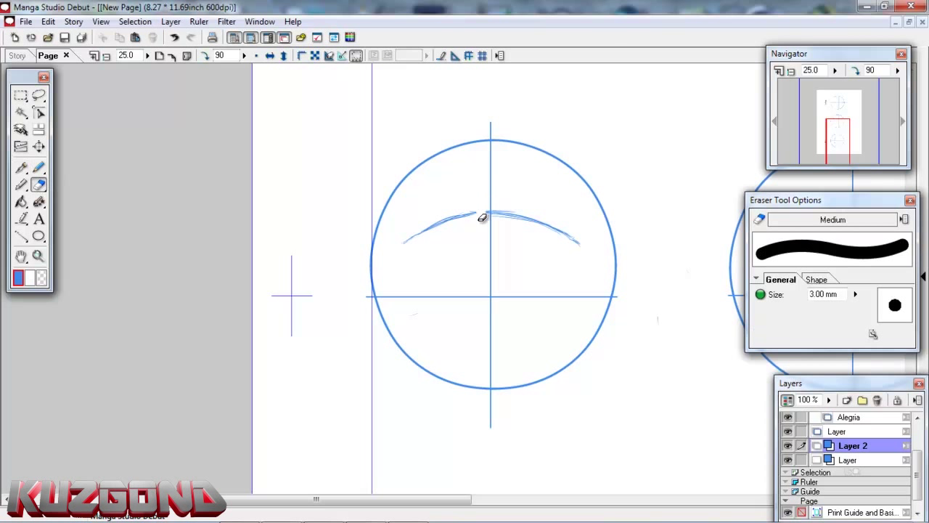
drag(492, 201, 504, 201)
Step: Close both brow lines into thick arched eyebrow shapes on the Alegria face and mark a small upward arrow above each
click(21, 167)
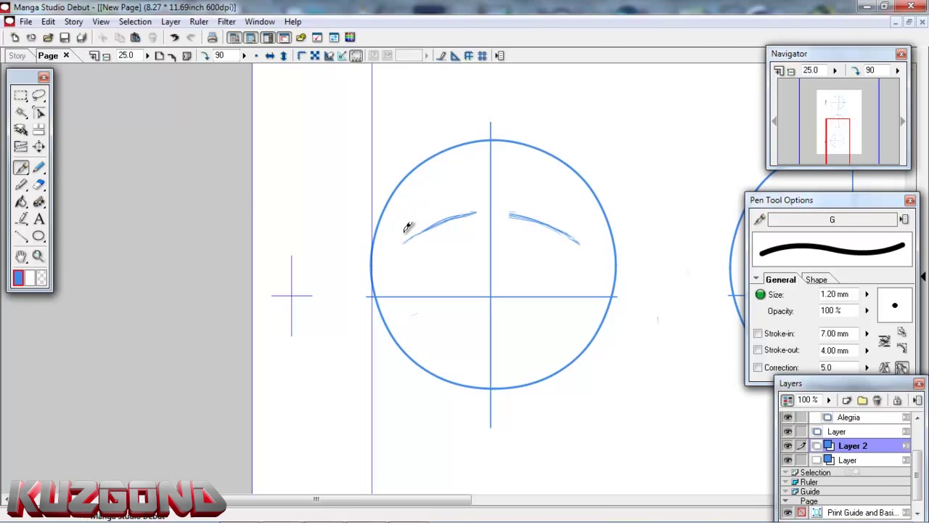
drag(428, 203, 403, 242)
mouse_move(411, 211)
mouse_down()
mouse_move(458, 199)
mouse_move(471, 207)
mouse_move(443, 201)
mouse_up()
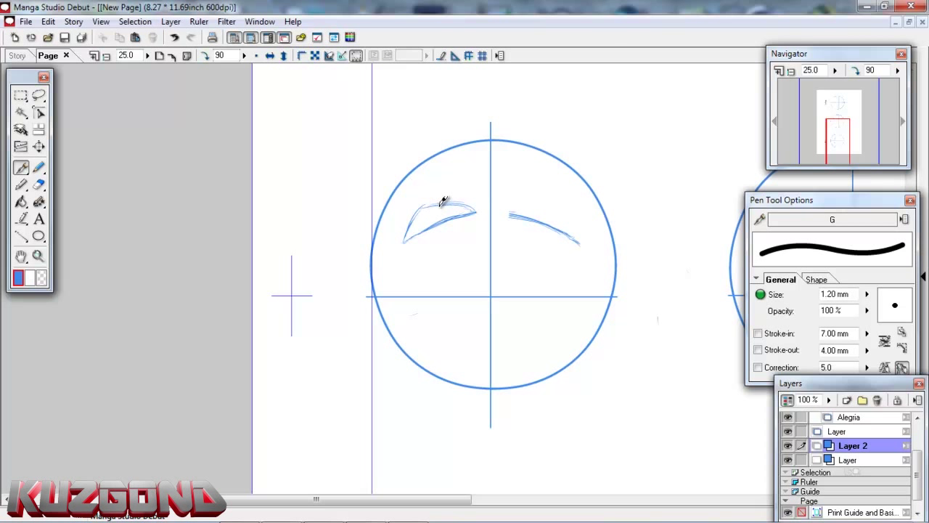
mouse_move(511, 213)
mouse_down()
mouse_move(560, 209)
mouse_move(555, 201)
mouse_move(583, 232)
mouse_up()
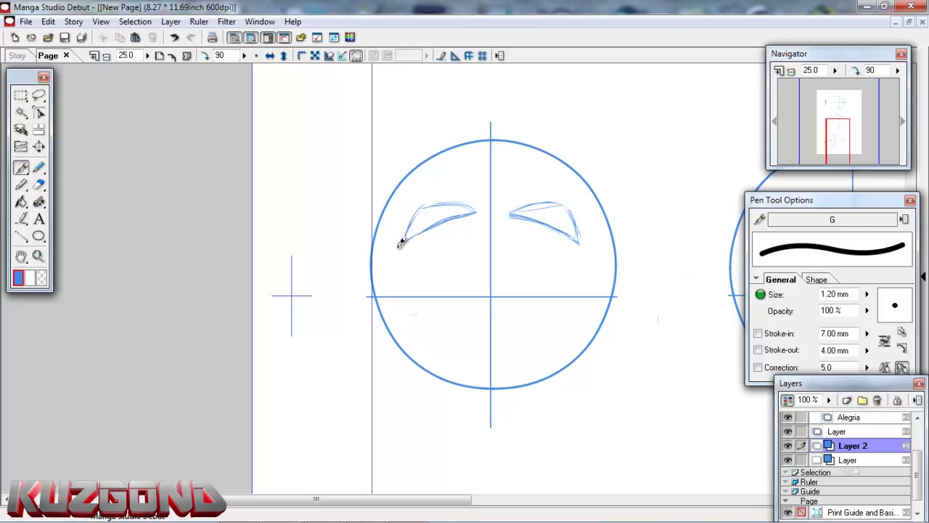
drag(421, 229, 426, 203)
mouse_move(430, 196)
mouse_down()
mouse_move(431, 184)
mouse_move(434, 195)
mouse_up()
mouse_move(551, 194)
mouse_down()
mouse_move(556, 183)
mouse_move(556, 193)
mouse_up()
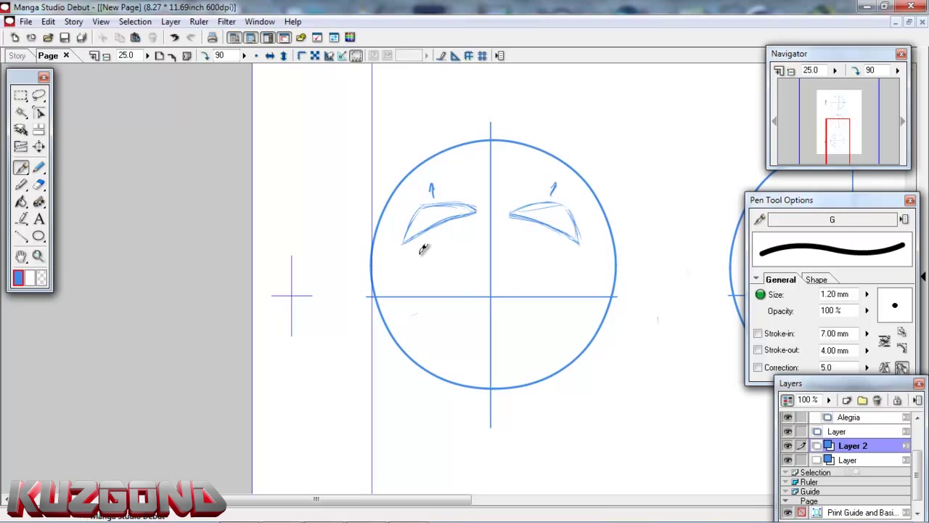
Step: Sketch the curved upper lids and outer sides of both Alegria eyes, from below the eyebrows to the horizontal guide
mouse_move(454, 235)
mouse_down()
mouse_move(425, 246)
mouse_move(414, 294)
mouse_up()
mouse_move(535, 235)
mouse_down()
mouse_move(566, 248)
mouse_move(566, 293)
mouse_up()
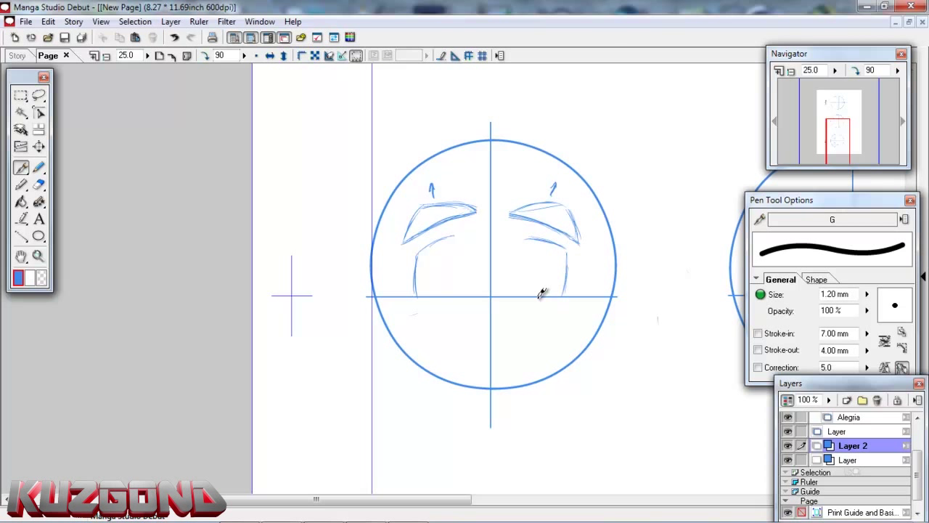
drag(567, 246, 570, 291)
drag(567, 242, 566, 293)
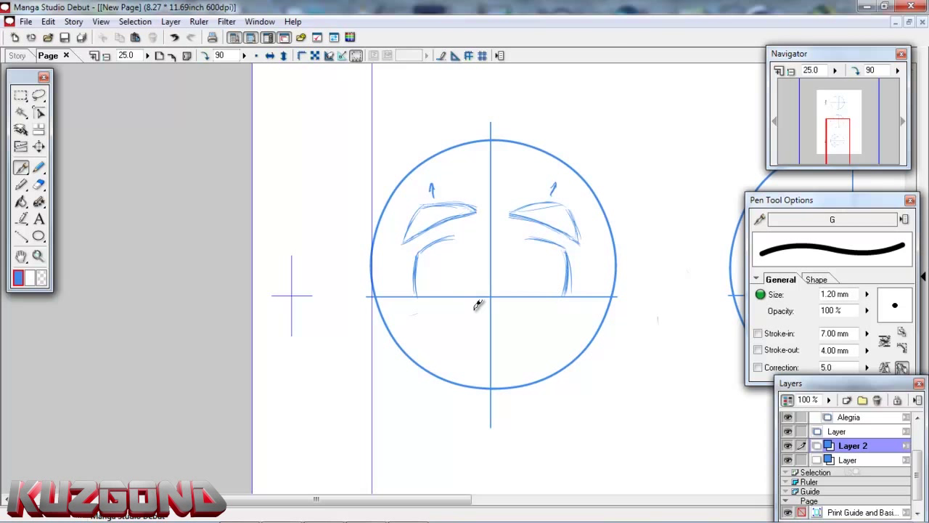
Step: Draw slightly arched lower eyelids along the horizontal guide for both Alegria eyes
click(206, 56)
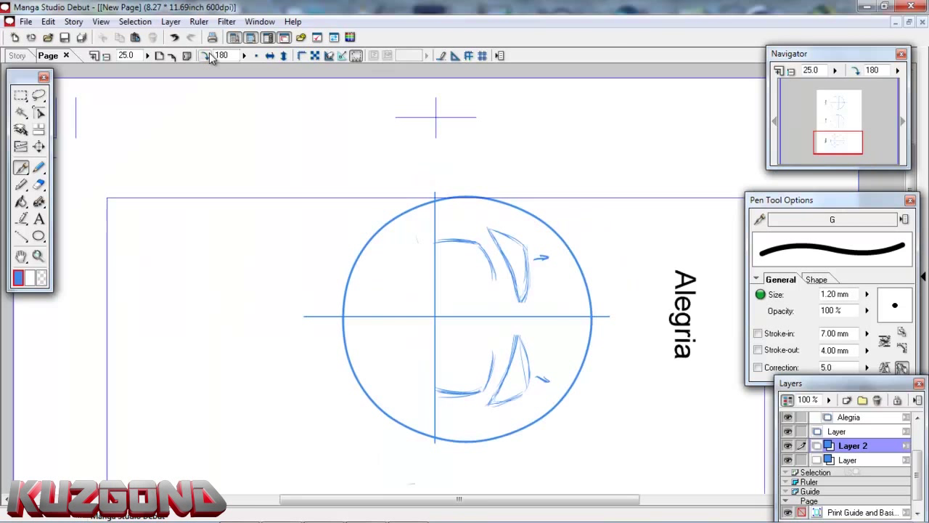
drag(439, 241, 440, 287)
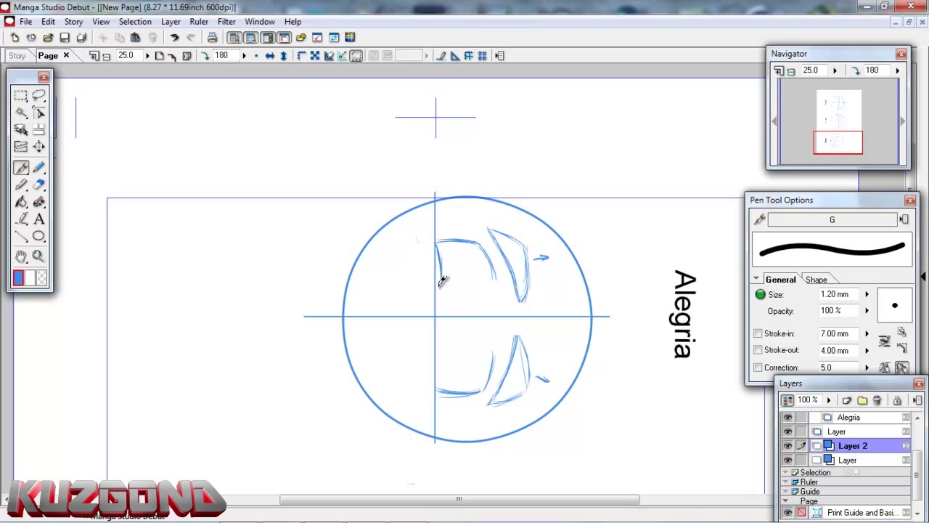
drag(439, 345, 438, 375)
drag(440, 353, 437, 385)
click(206, 56)
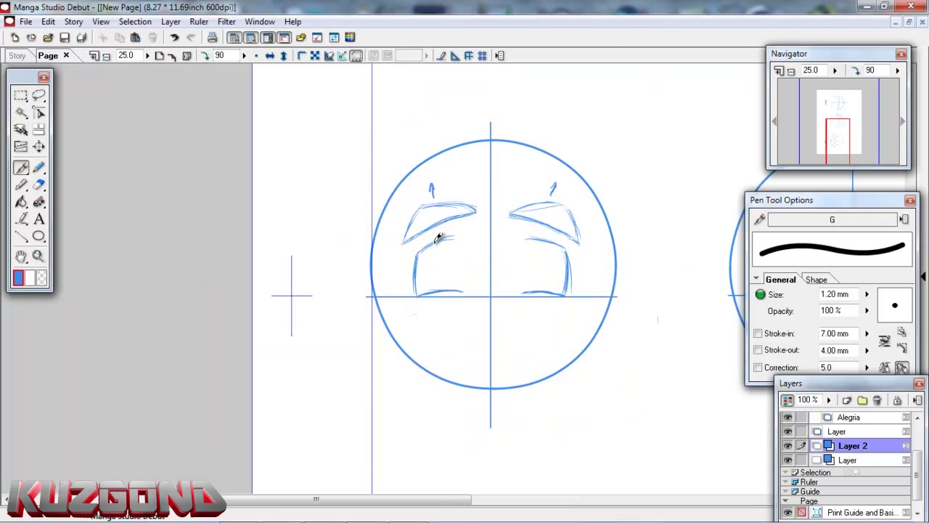
Step: Draw an oval pupil in each Alegria eye and a small rounded nose just below the horizontal guide
drag(457, 257, 452, 267)
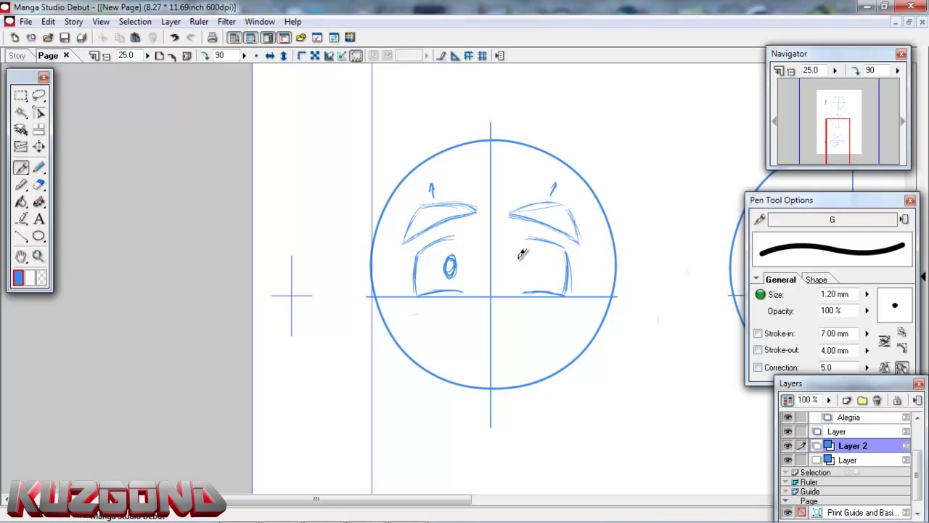
mouse_move(529, 257)
mouse_down()
mouse_move(524, 270)
mouse_move(530, 259)
mouse_up()
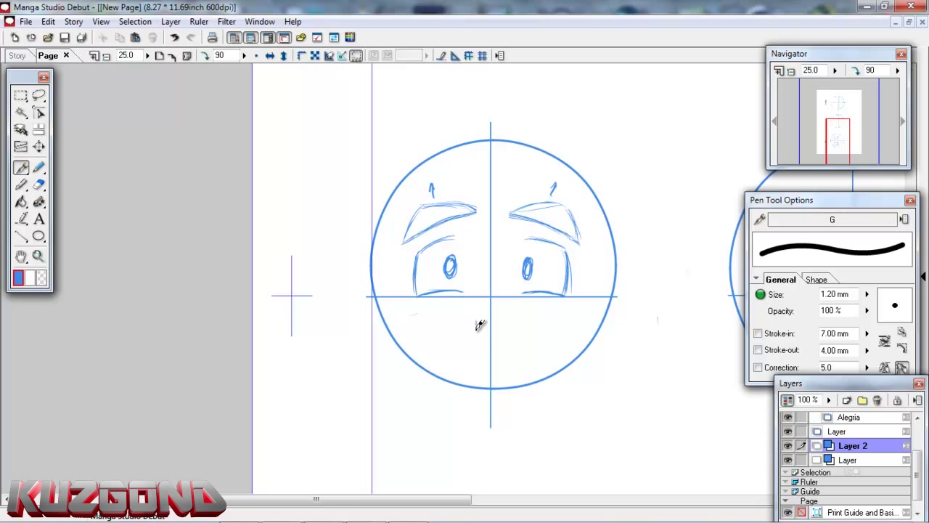
mouse_move(506, 306)
mouse_down()
mouse_move(475, 327)
mouse_move(509, 328)
mouse_up()
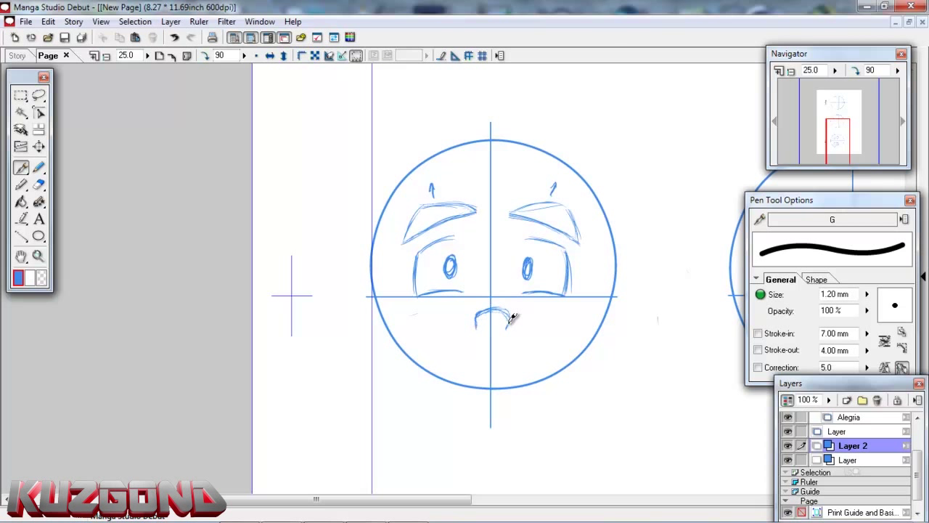
Step: Draw a wide upward-curving smile below the nose of the Alegria face
click(207, 56)
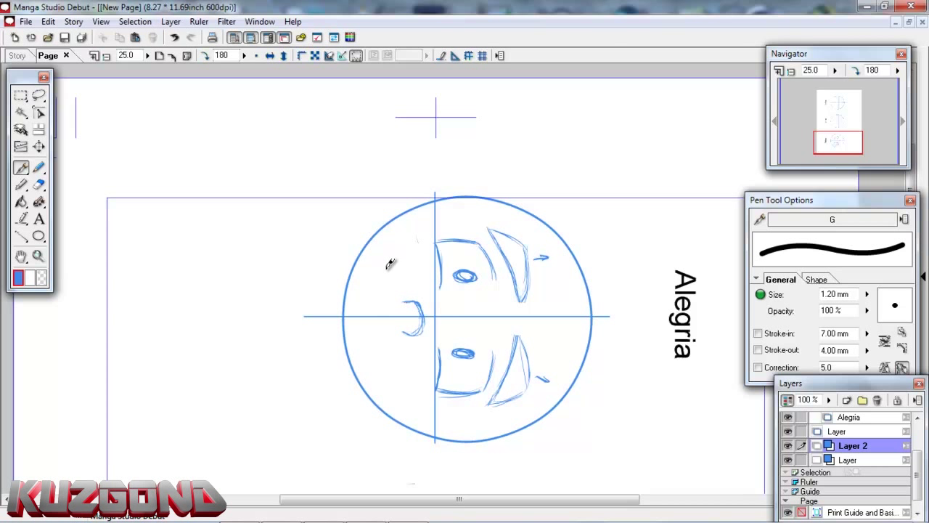
mouse_move(387, 267)
mouse_down()
mouse_move(374, 305)
mouse_move(379, 345)
mouse_up()
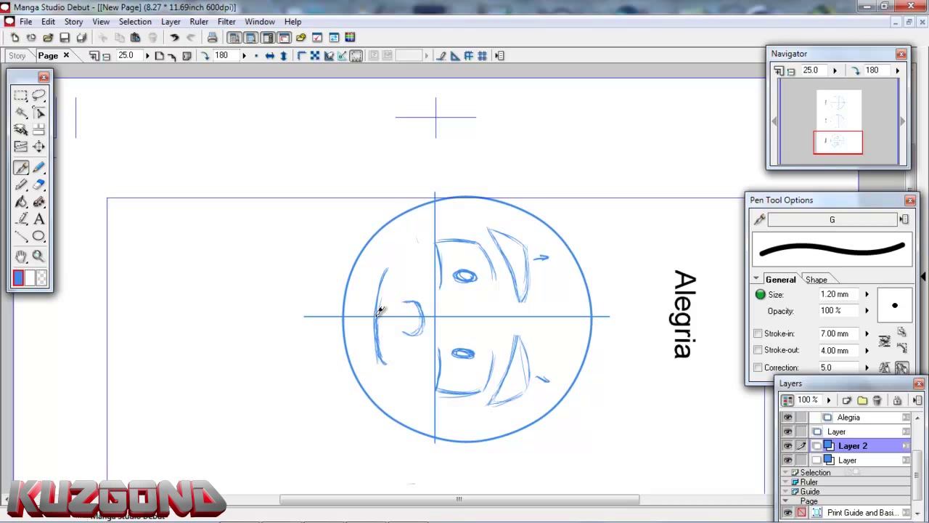
click(206, 56)
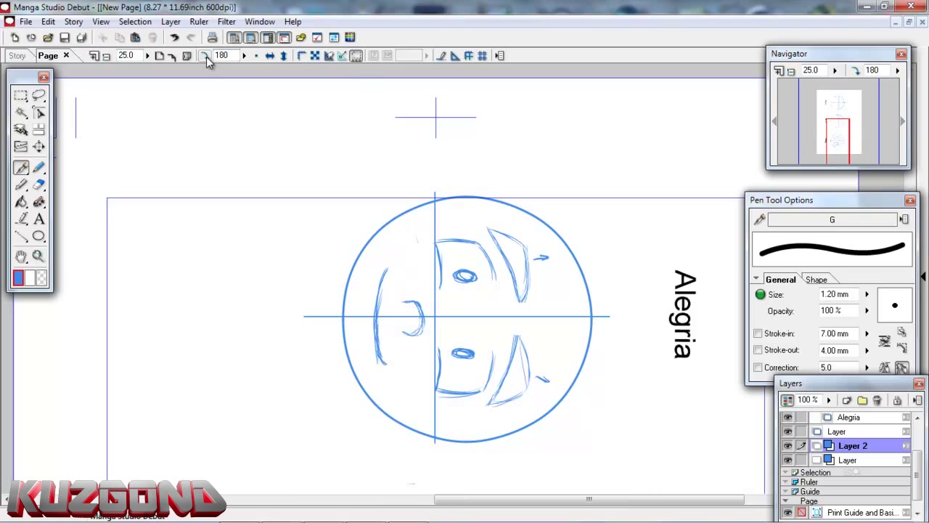
click(205, 55)
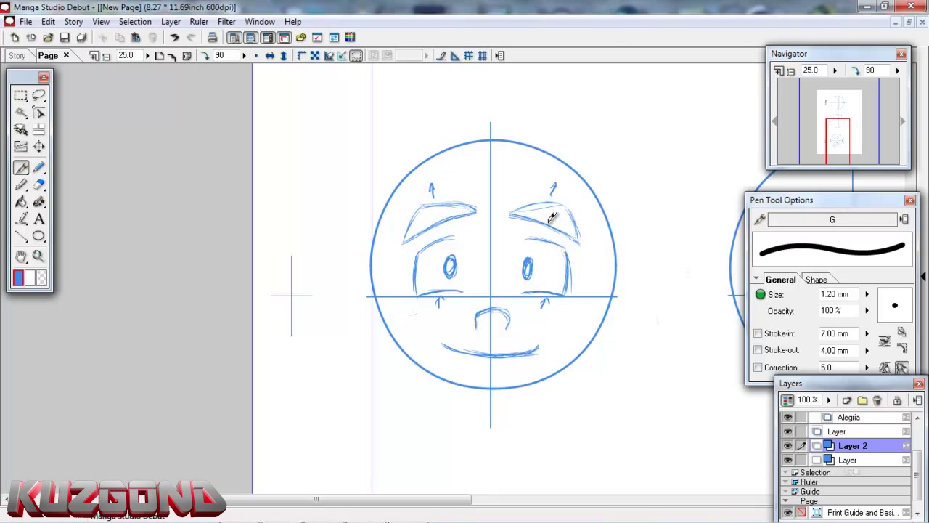
Step: Sketch a V-shaped brow line dipping just above the centre of the Enfado face and erase its middle at the vertical guide
mouse_move(848, 127)
mouse_down()
mouse_move(834, 140)
mouse_move(838, 124)
mouse_up()
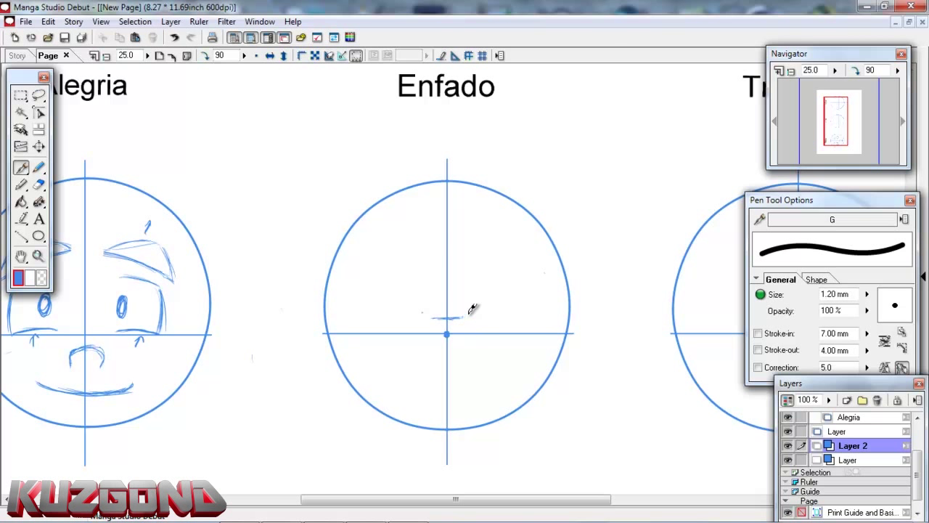
drag(473, 307, 535, 267)
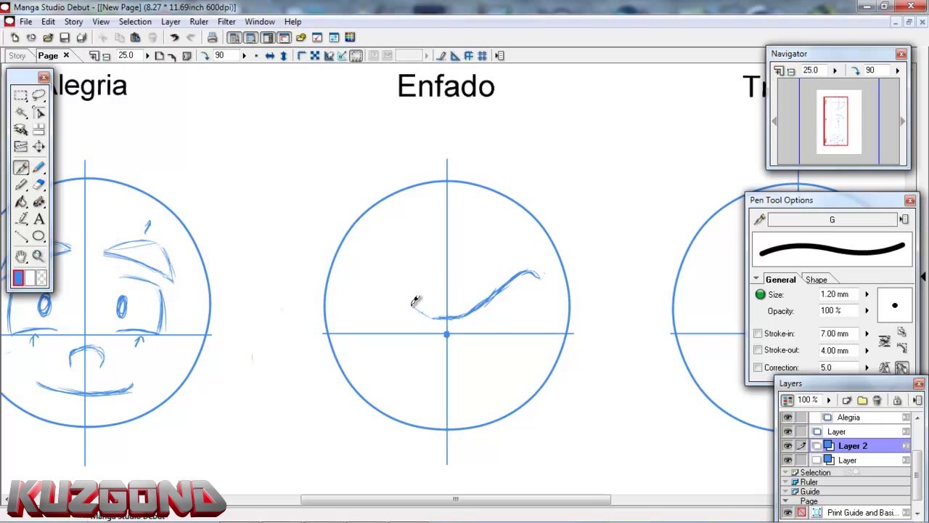
mouse_move(434, 318)
mouse_down()
mouse_move(396, 297)
mouse_move(403, 288)
mouse_move(413, 300)
mouse_move(384, 275)
mouse_move(360, 276)
mouse_move(390, 276)
mouse_move(438, 312)
mouse_up()
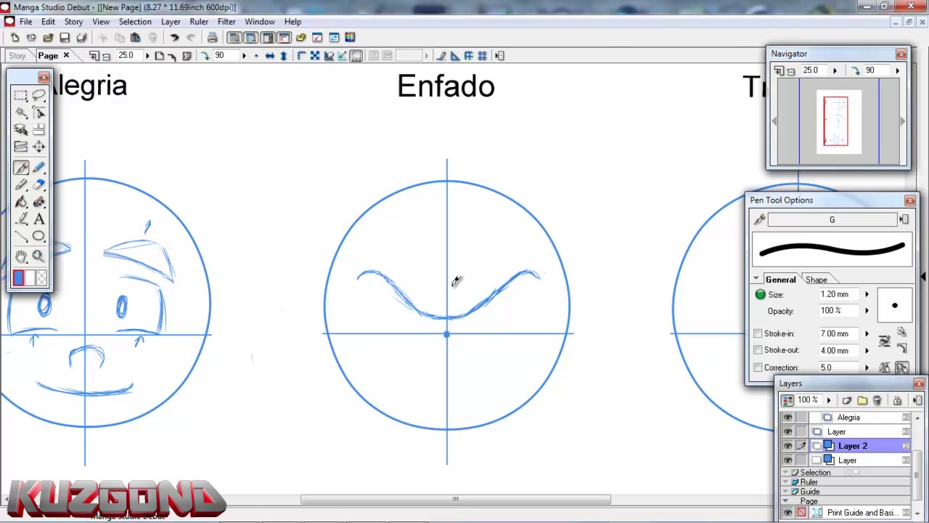
click(40, 185)
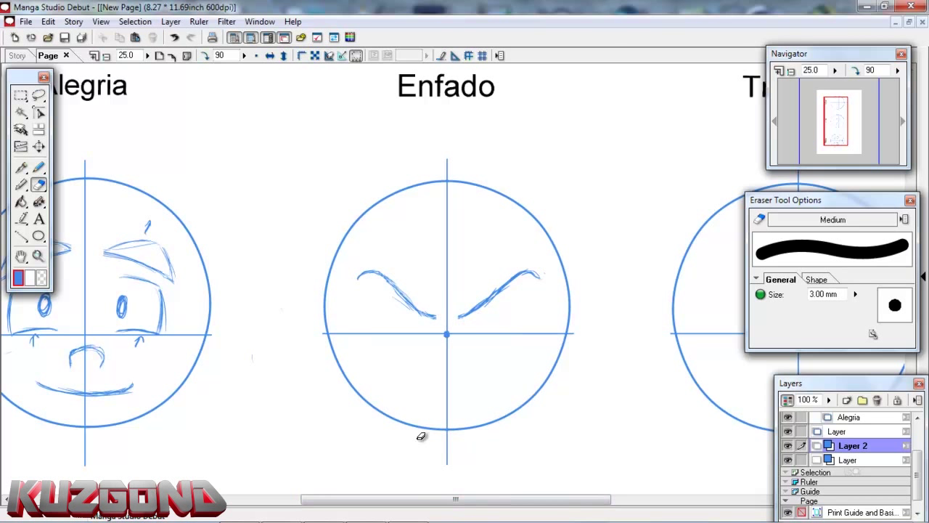
Step: Close both Enfado eyebrows with high arched upper contours and sketch an outward-pointing arrow at each side of the face
click(29, 168)
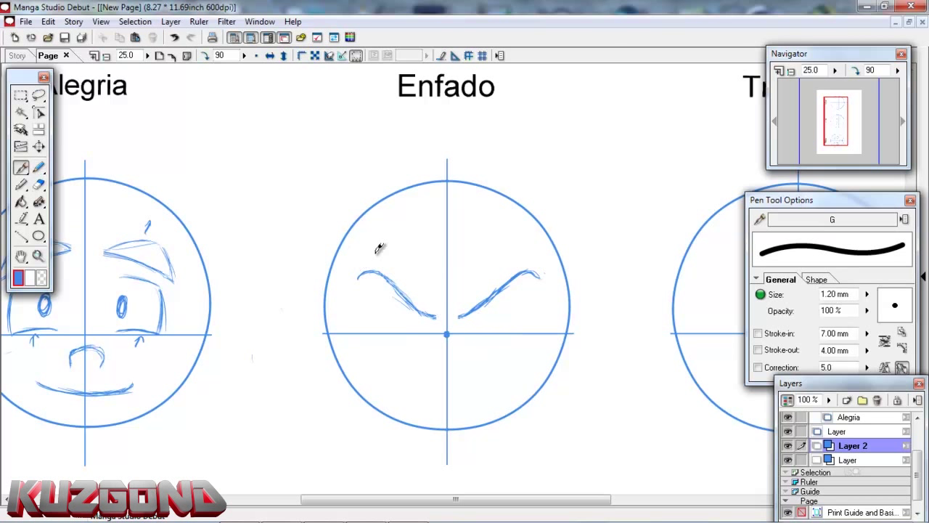
mouse_move(359, 276)
mouse_down()
mouse_move(387, 252)
mouse_move(422, 285)
mouse_move(408, 260)
mouse_move(432, 304)
mouse_up()
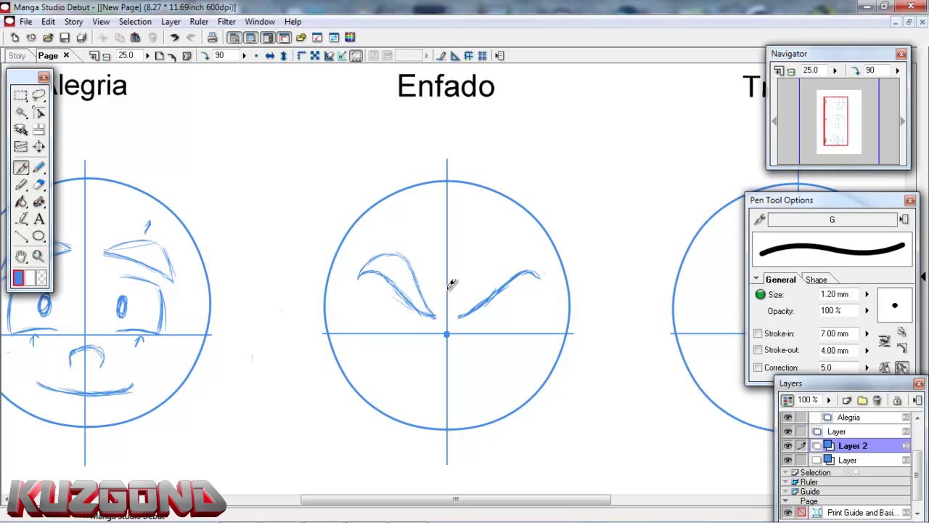
drag(468, 309, 494, 268)
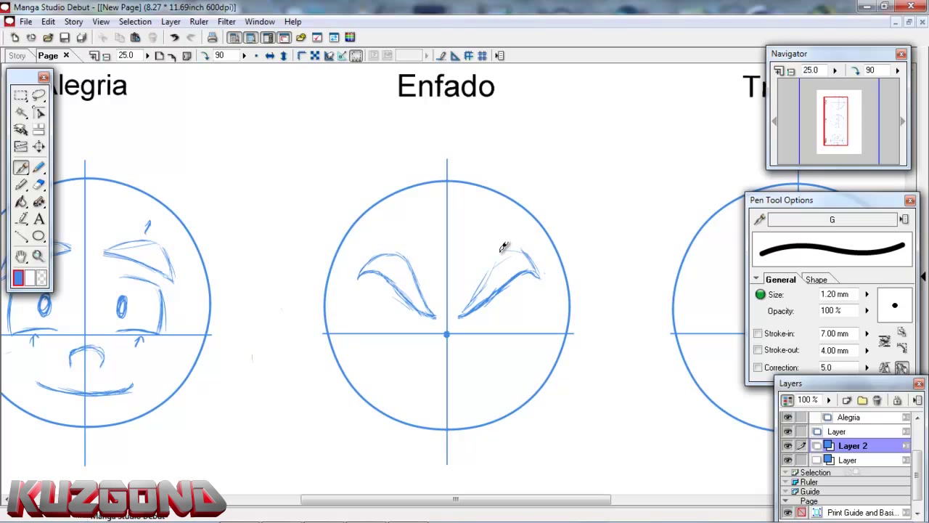
drag(501, 258, 477, 290)
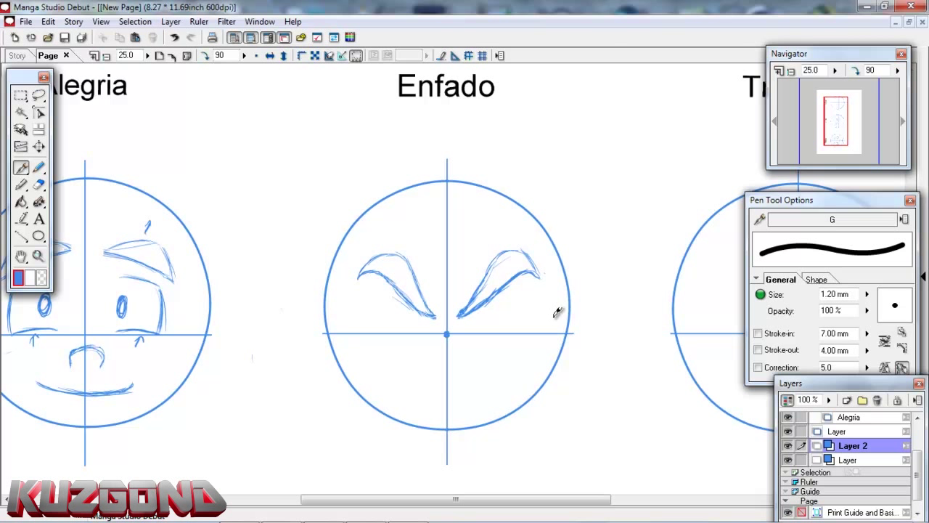
mouse_move(554, 316)
mouse_down()
mouse_move(570, 314)
mouse_move(569, 322)
mouse_up()
drag(326, 309, 328, 314)
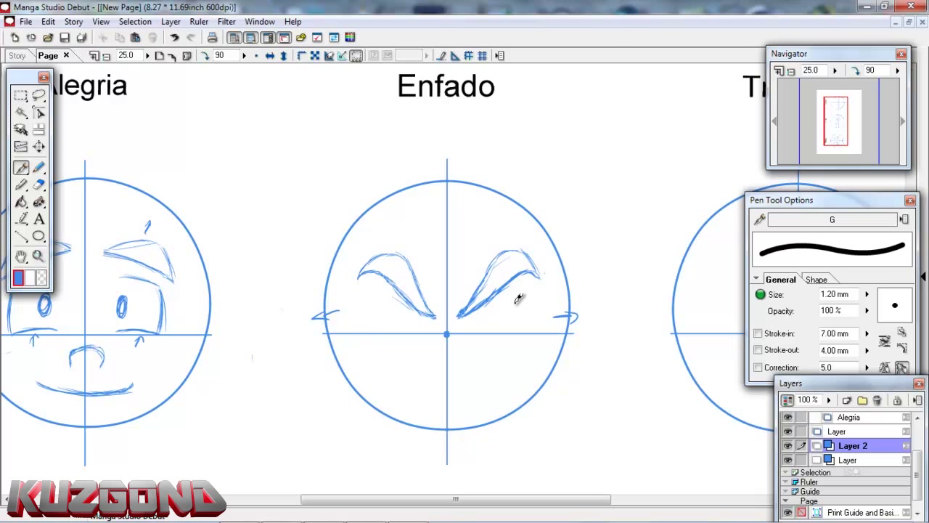
Step: Draw narrowed Enfado eyes resting on the horizontal guide beneath the eyebrows, each with an oval pupil near its inner corner
mouse_move(520, 291)
mouse_down()
mouse_move(511, 289)
mouse_move(531, 300)
mouse_up()
drag(524, 332, 493, 333)
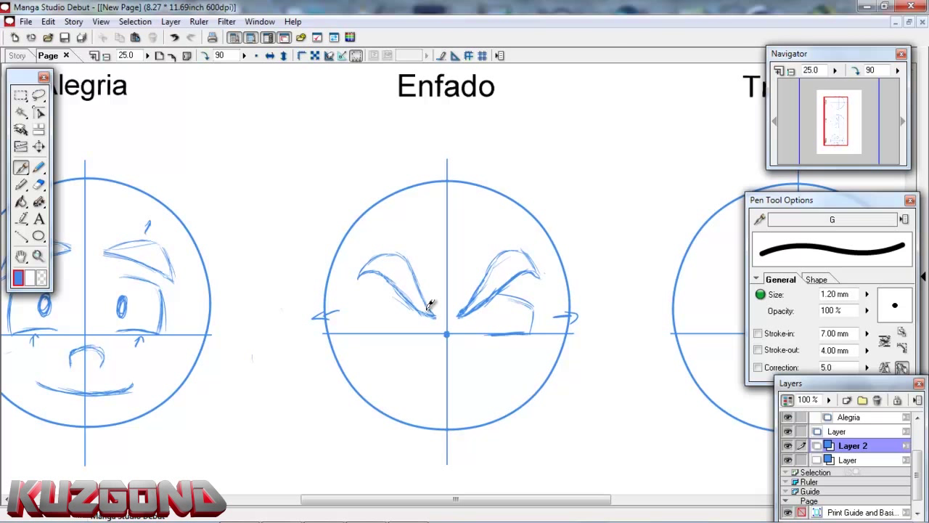
mouse_move(369, 308)
mouse_down()
mouse_move(399, 306)
mouse_move(373, 302)
mouse_move(400, 296)
mouse_move(362, 304)
mouse_move(384, 301)
mouse_move(364, 306)
mouse_move(365, 330)
mouse_move(413, 332)
mouse_up()
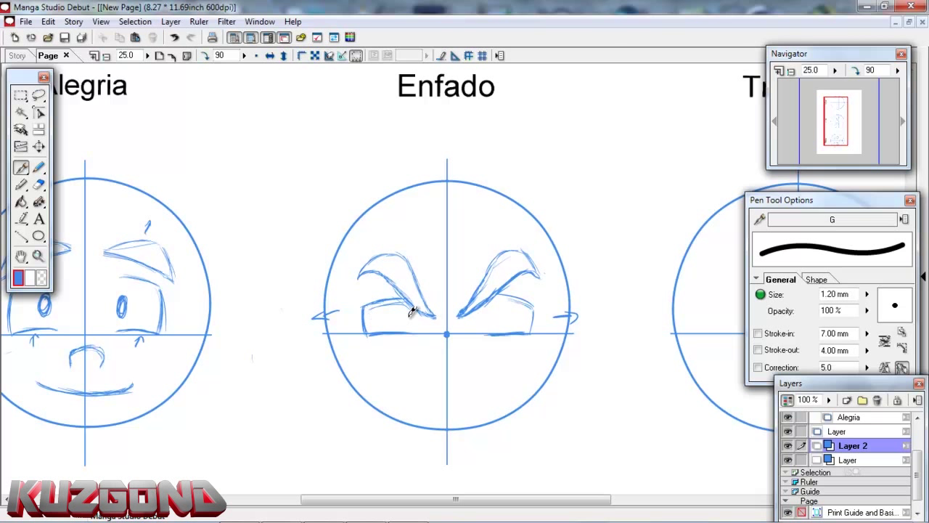
drag(405, 305, 407, 307)
drag(488, 311, 485, 319)
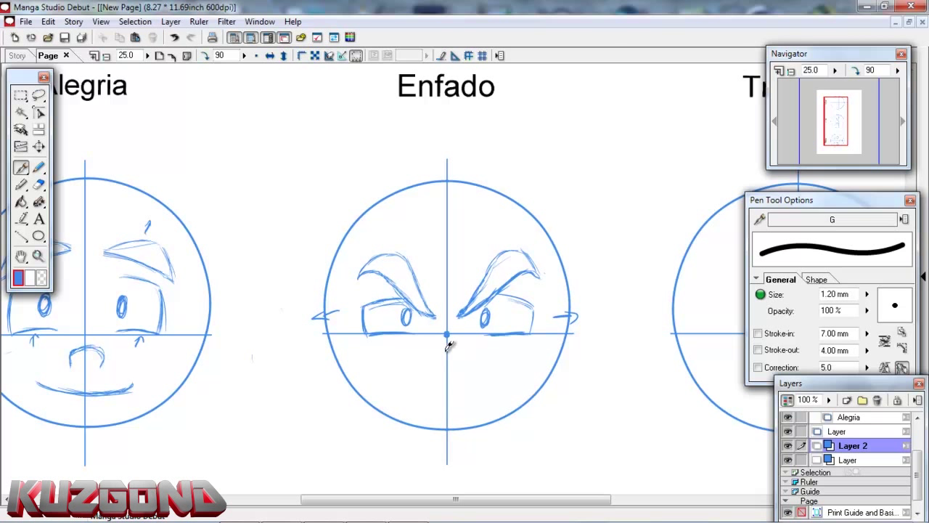
Step: Draw a small rounded nose just below the Enfado face's centre and a slightly downward-curving upper mouth line beneath it
drag(430, 346, 453, 335)
click(205, 56)
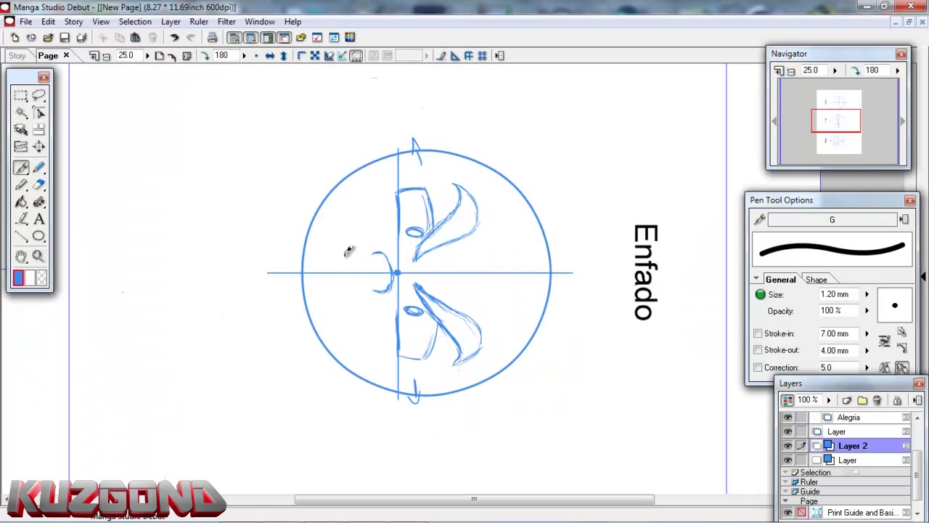
drag(347, 226, 339, 318)
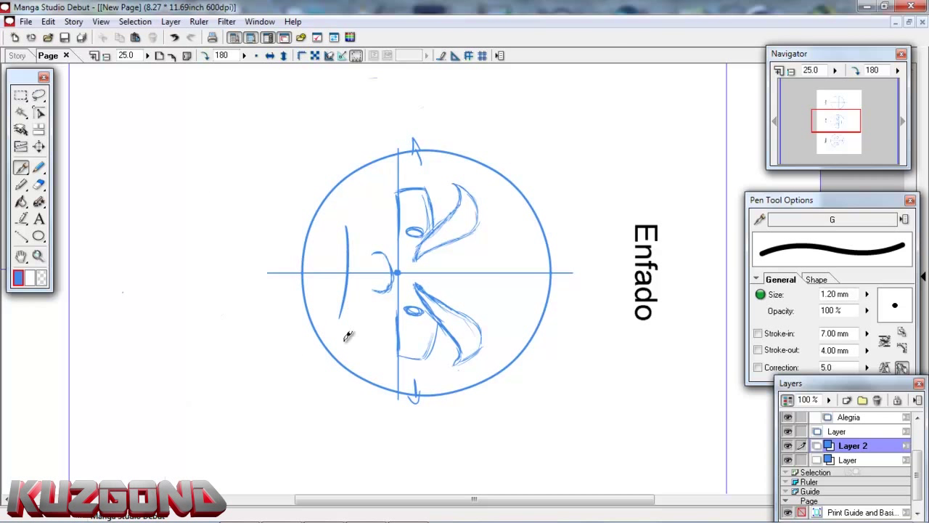
click(205, 56)
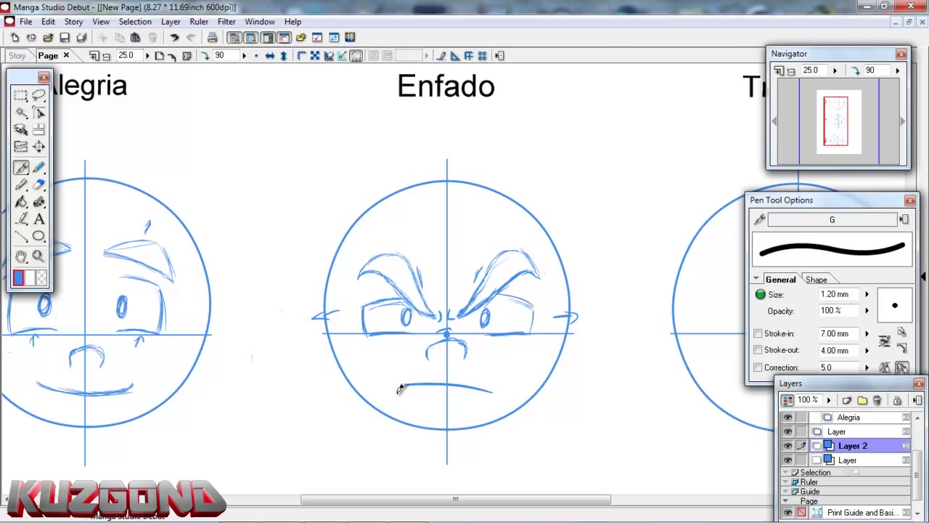
Step: Extend the Enfado mouth into a wide-open shape with flaring sides and a curved bottom edge below the circle
mouse_move(399, 386)
mouse_down()
mouse_move(387, 436)
mouse_move(394, 411)
mouse_move(400, 440)
mouse_move(434, 466)
mouse_move(414, 458)
mouse_move(432, 463)
mouse_move(427, 446)
mouse_move(488, 455)
mouse_up()
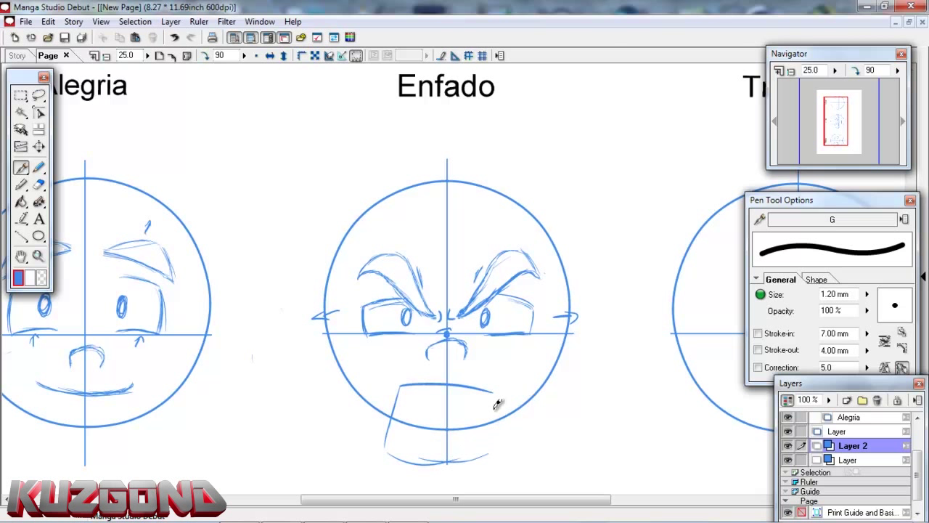
mouse_move(494, 385)
mouse_down()
mouse_move(493, 440)
mouse_move(481, 458)
mouse_up()
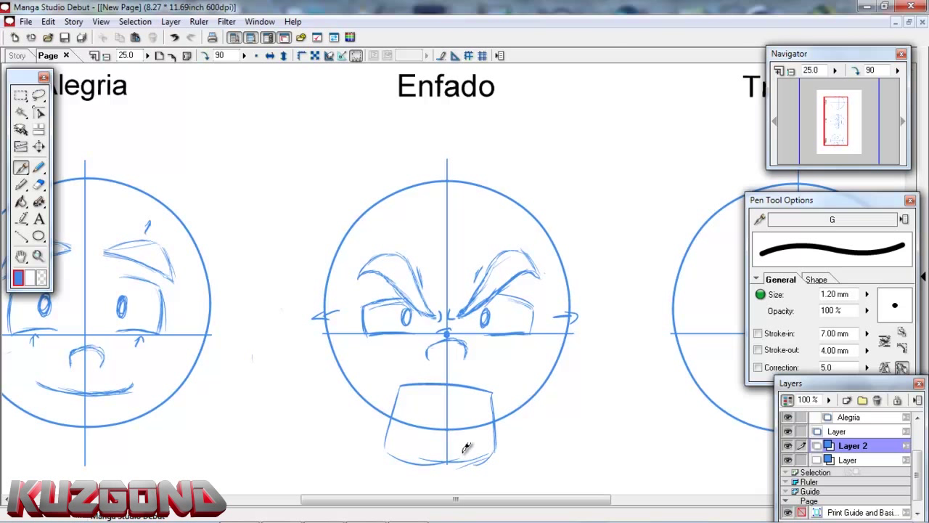
click(206, 56)
mouse_move(282, 212)
mouse_down()
mouse_move(263, 283)
mouse_move(267, 266)
mouse_move(276, 308)
mouse_move(264, 276)
mouse_move(282, 215)
mouse_up()
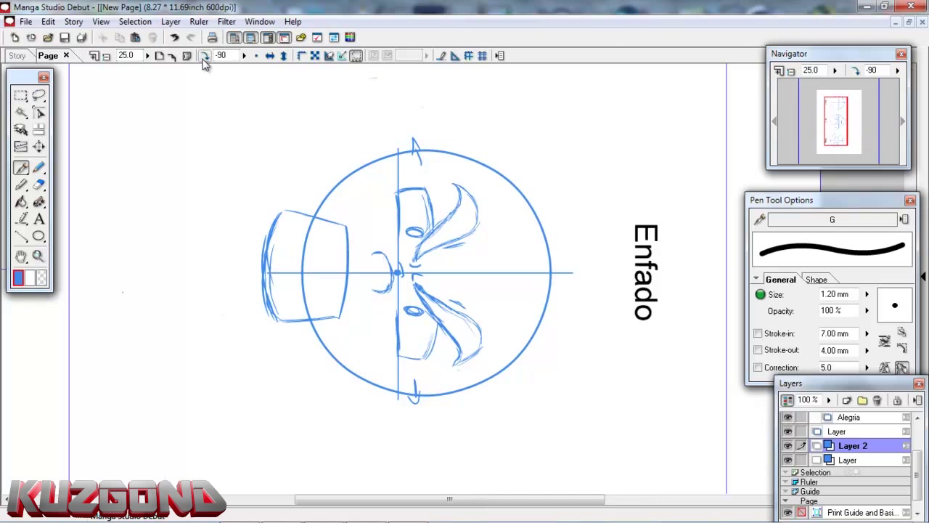
click(205, 57)
click(206, 57)
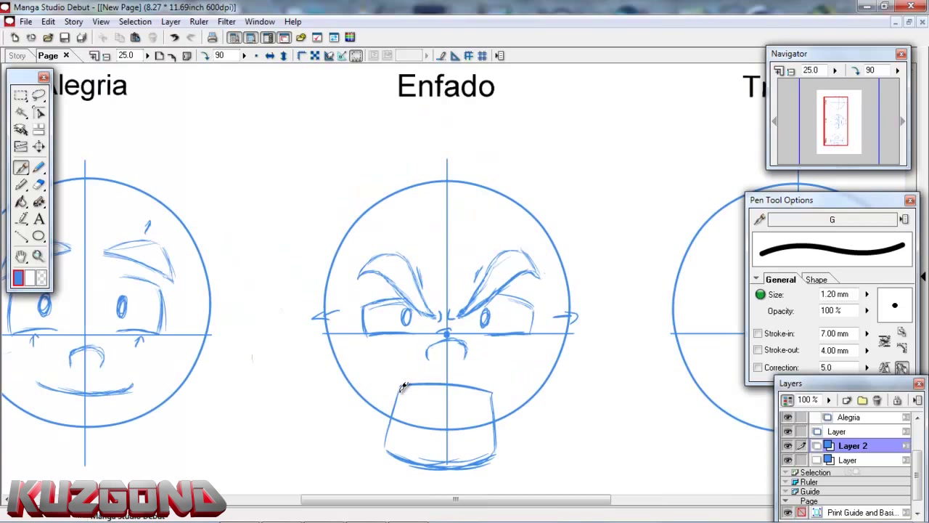
Step: Add inner corner lines, a curved inner line along the circle's lower arc and small tooth marks to the Enfado mouth
drag(400, 384, 403, 412)
click(206, 55)
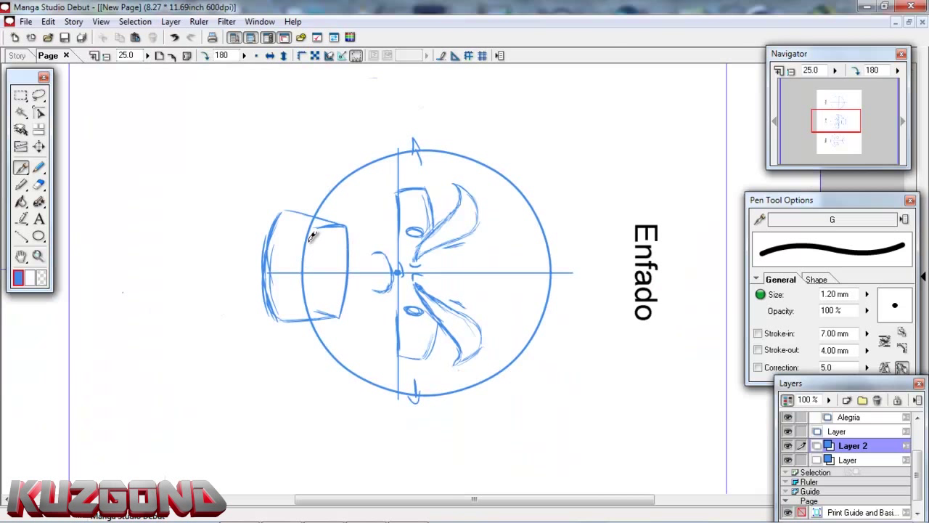
drag(316, 232, 314, 239)
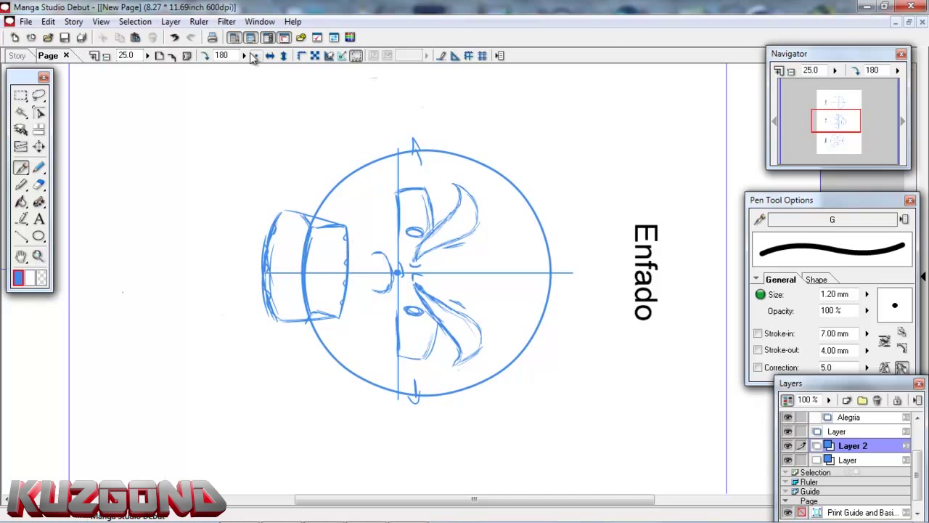
click(205, 55)
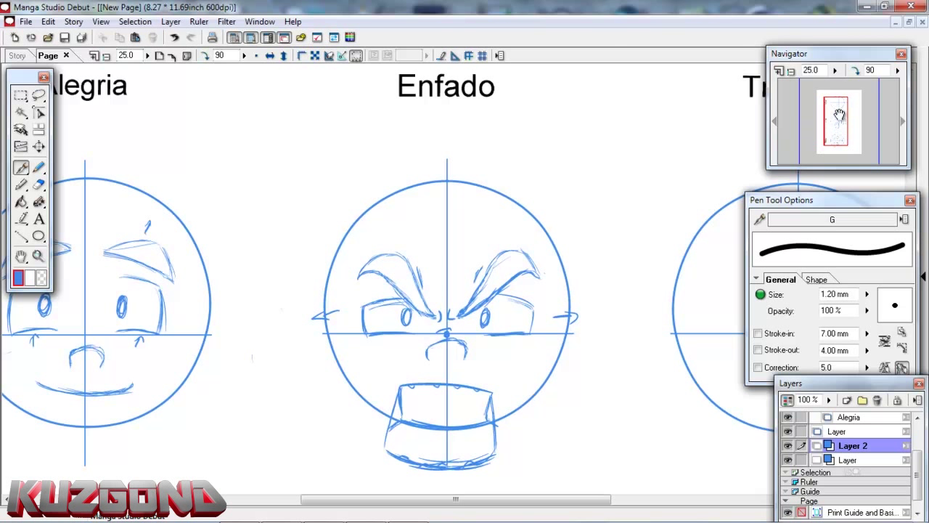
Step: Sketch a brow line in the Tristeza circle that peaks at the centre and slopes down outward, and erase its middle
drag(833, 127, 832, 107)
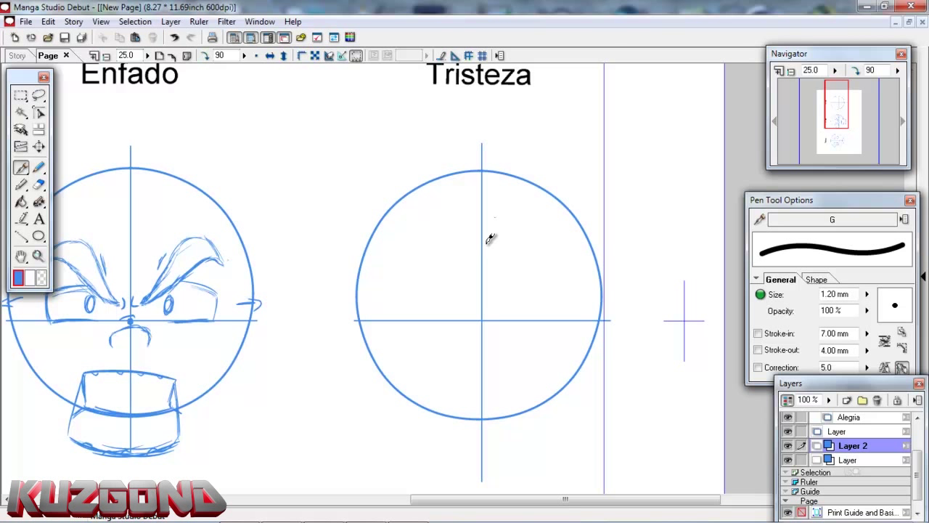
drag(485, 246, 495, 245)
drag(442, 272, 389, 294)
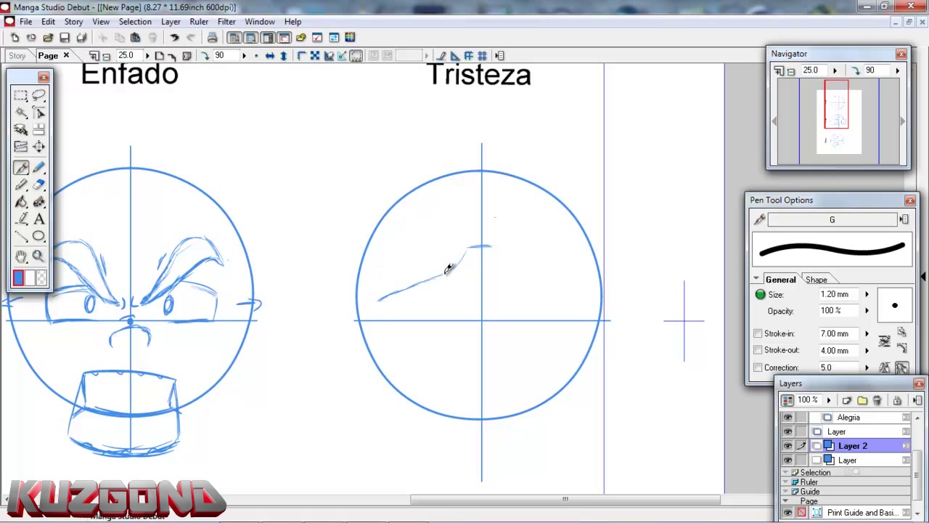
drag(456, 266, 468, 251)
drag(499, 252, 567, 290)
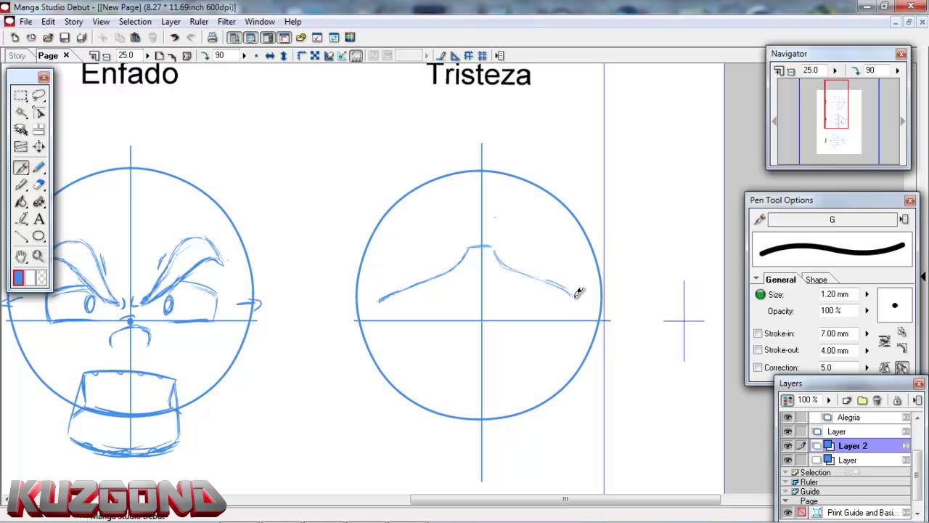
mouse_move(494, 241)
mouse_down()
mouse_move(530, 283)
mouse_move(533, 275)
mouse_move(552, 285)
mouse_move(535, 275)
mouse_move(569, 287)
mouse_up()
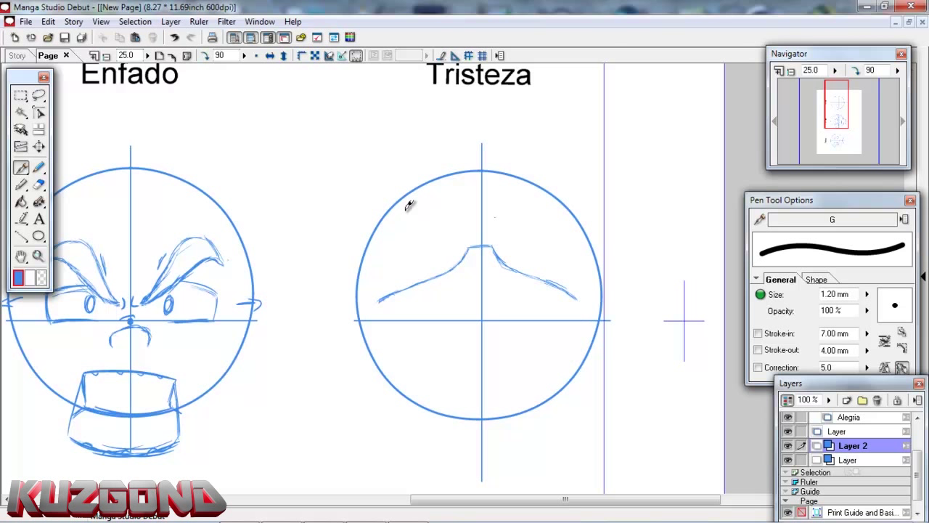
click(41, 185)
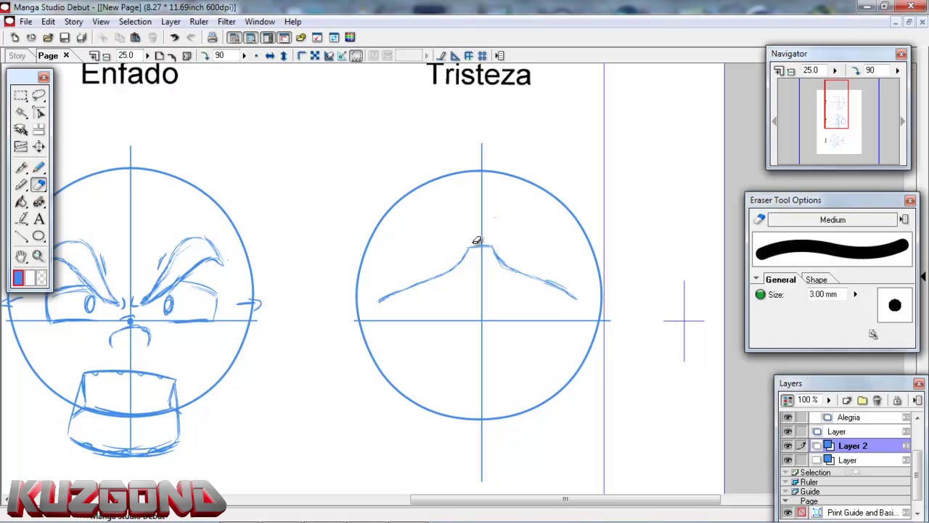
drag(475, 248, 485, 250)
Step: Close both Tristeza eyebrows with upper contours that thicken toward the outer ends
click(21, 166)
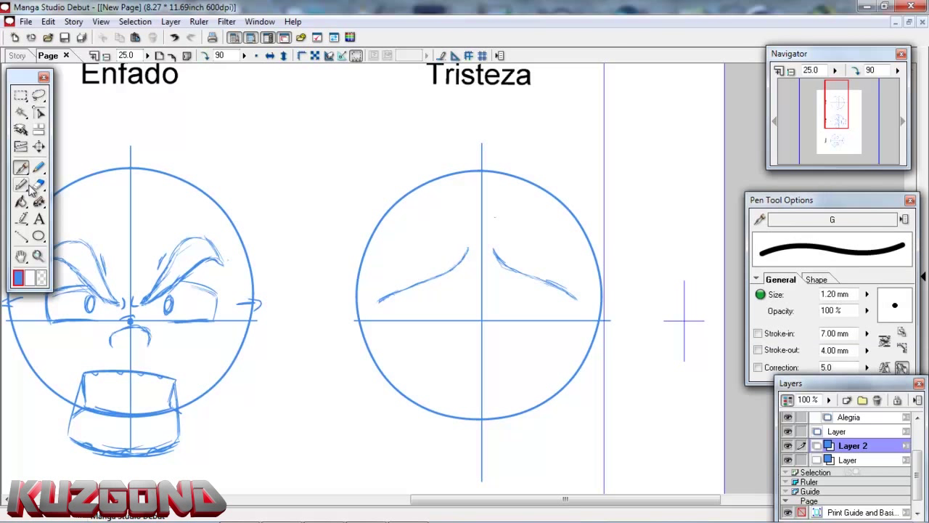
drag(392, 269, 378, 300)
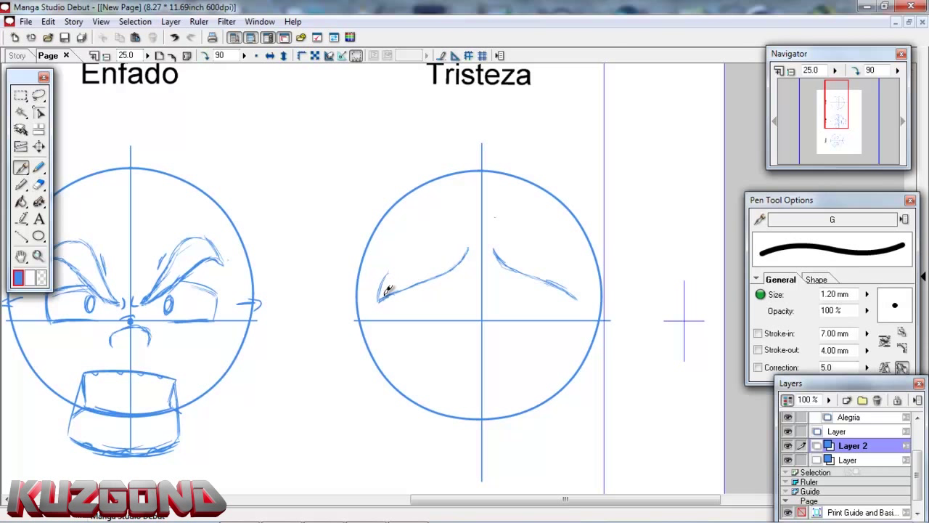
drag(389, 268, 450, 255)
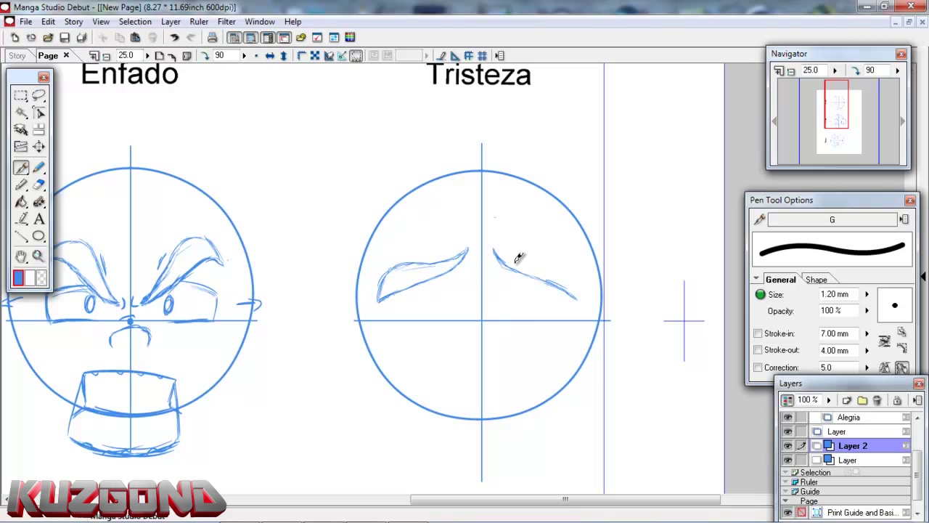
drag(496, 253, 553, 260)
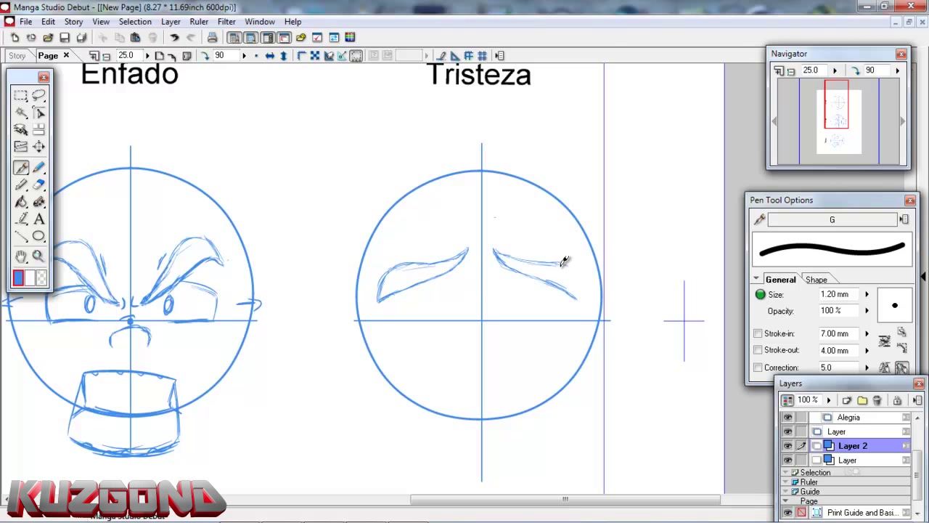
drag(574, 259, 577, 284)
Step: Draw both Tristeza eyes between the eyebrows and the horizontal guide, each with a small oval pupil toward the inner side
drag(410, 287, 408, 318)
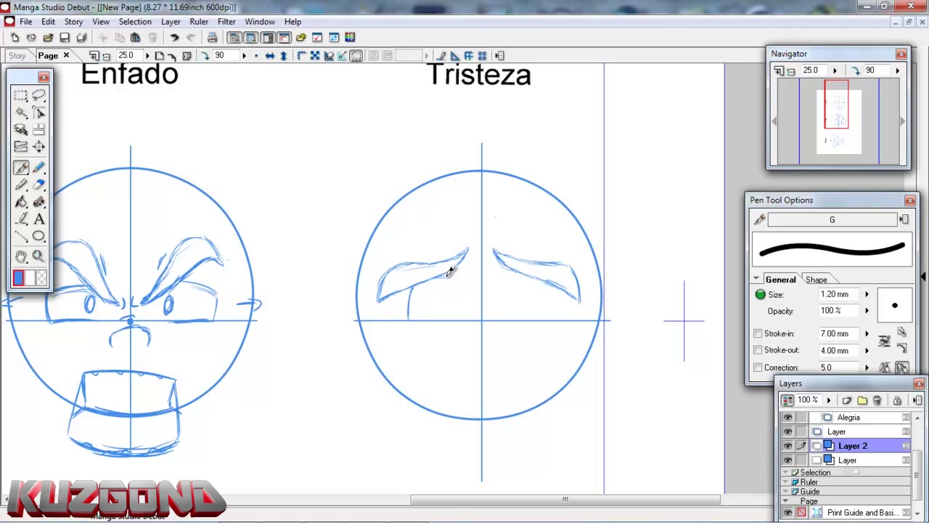
mouse_move(410, 319)
mouse_down()
mouse_move(440, 317)
mouse_move(446, 300)
mouse_up()
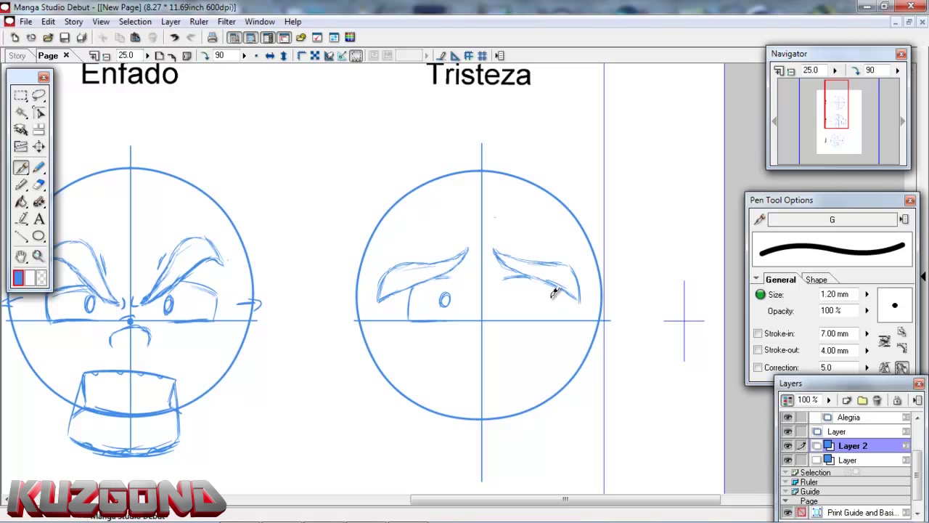
drag(509, 316, 549, 315)
drag(507, 293, 507, 293)
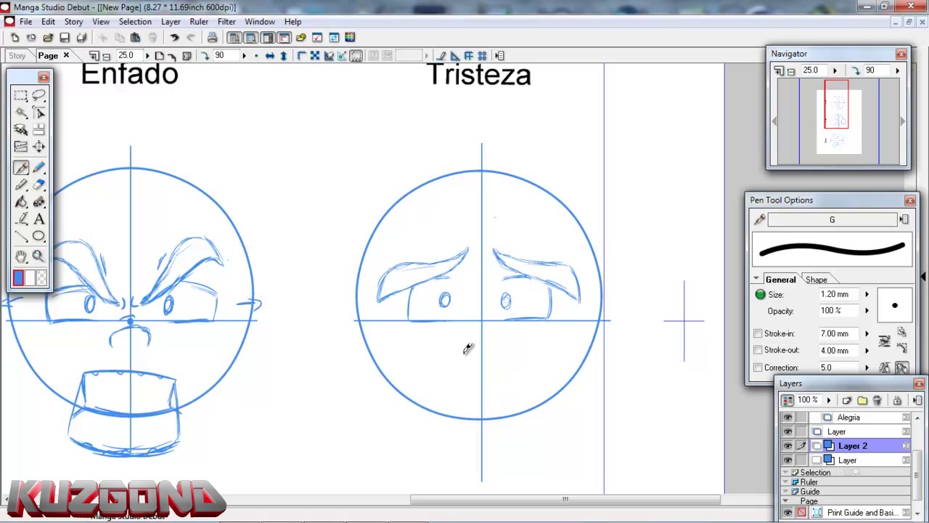
Step: Draw a small rounded nose below the horizontal guide of the Tristeza face and a short, nearly flat mouth beneath it
mouse_move(460, 355)
mouse_down()
mouse_move(501, 343)
mouse_move(464, 339)
mouse_up()
drag(835, 106, 842, 123)
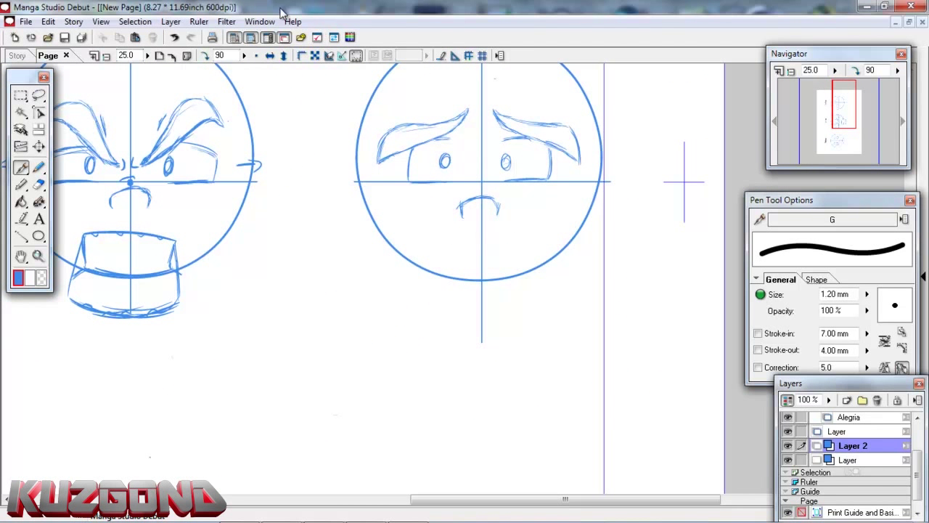
click(207, 57)
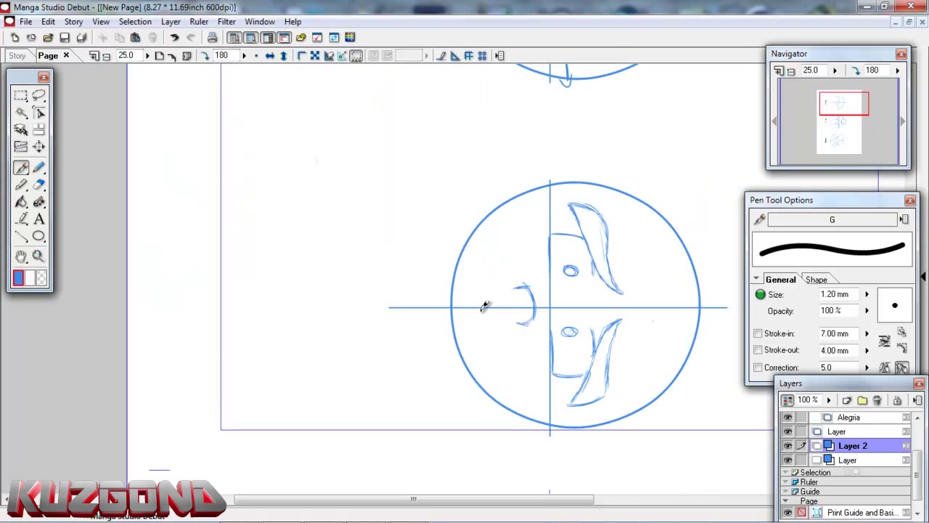
drag(487, 265, 485, 331)
click(206, 57)
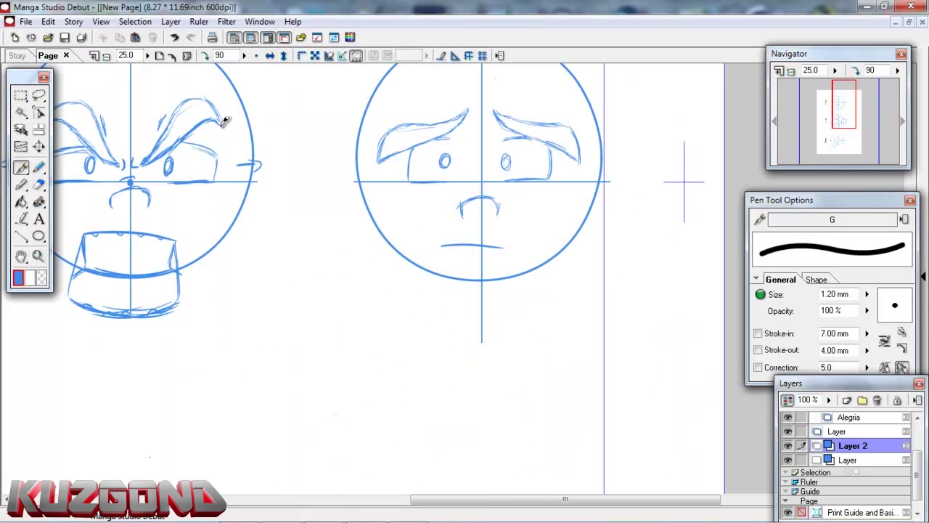
Step: Sketch small arrows above the Tristeza eyebrows, pointing up at the inner ends and down at the outer ends
drag(843, 116, 836, 114)
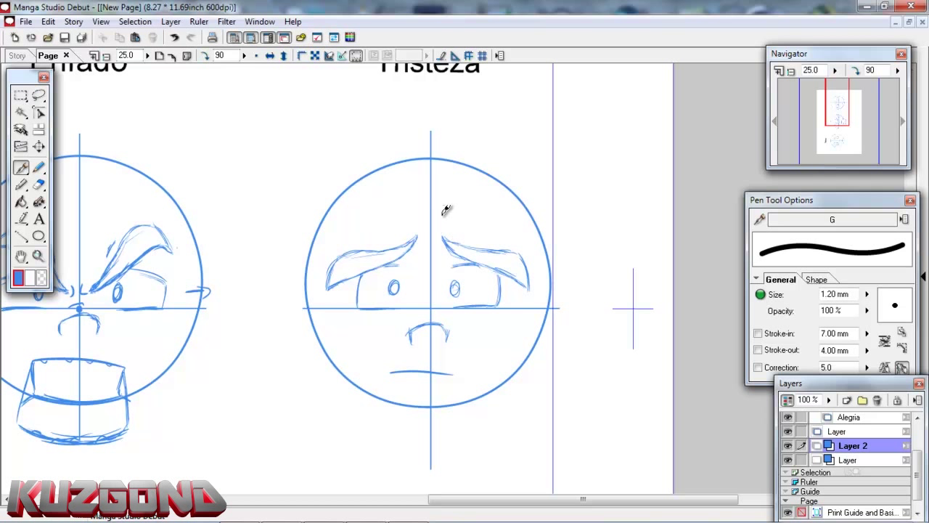
mouse_move(448, 226)
mouse_down()
mouse_move(411, 214)
mouse_move(415, 233)
mouse_up()
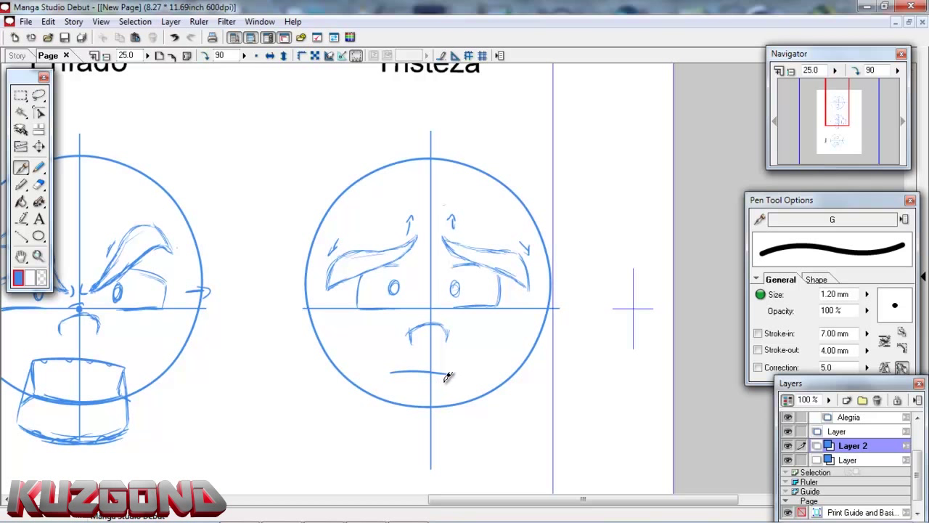
Step: Select the open shouting mouth of the Enfado face with a rectangle and move it straight down to the empty space below the circle
drag(844, 116, 835, 142)
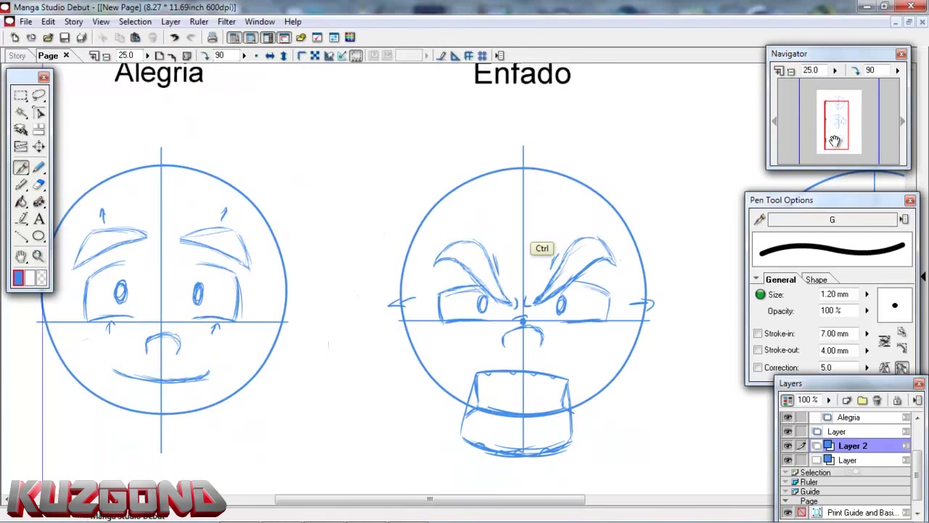
key(ctrl+minus)
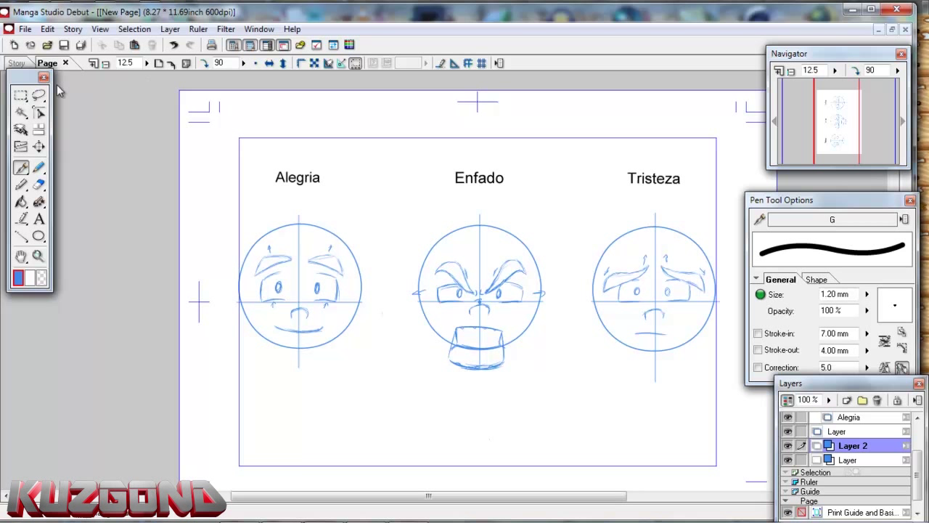
click(20, 95)
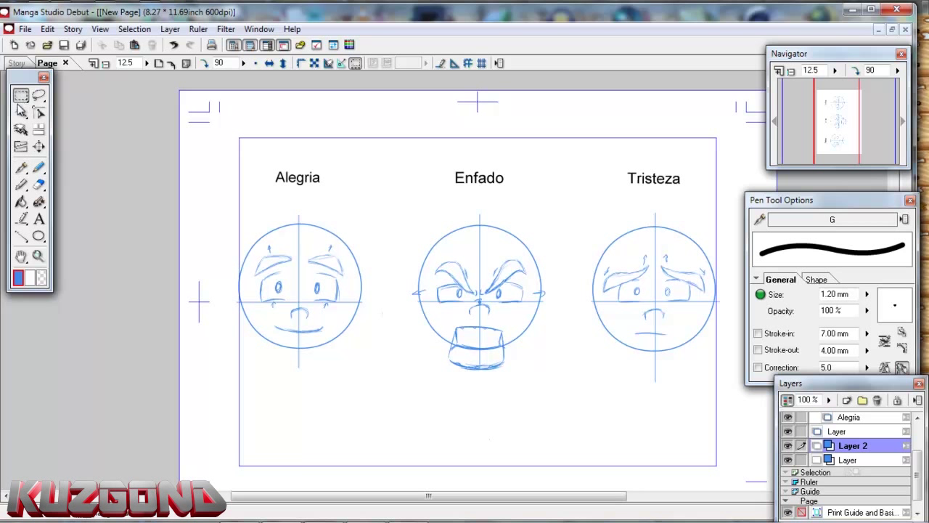
drag(439, 321, 517, 382)
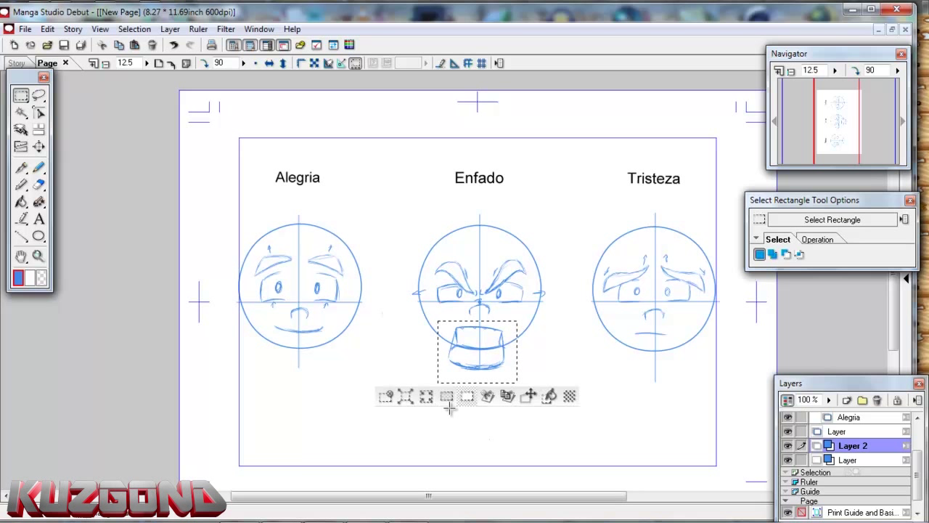
click(528, 395)
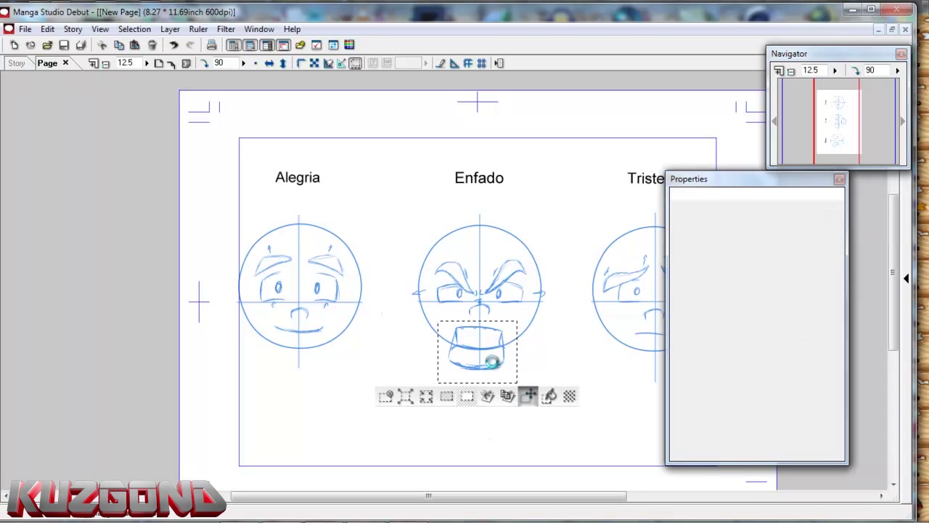
drag(502, 353, 501, 426)
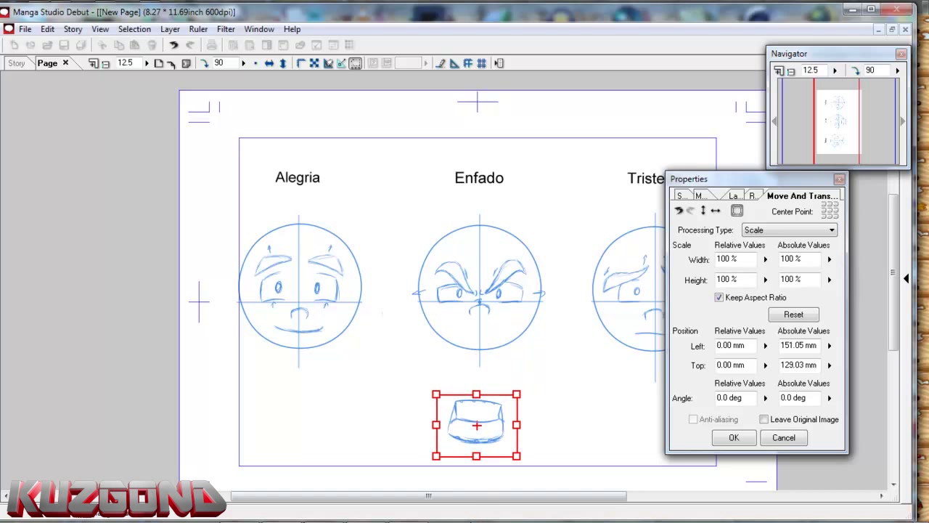
click(727, 440)
Step: Select the smiling mouth of the Alegria face with a rectangle, move it under the nose of the Enfado face, and deselect it
drag(268, 324, 498, 343)
click(354, 357)
click(734, 437)
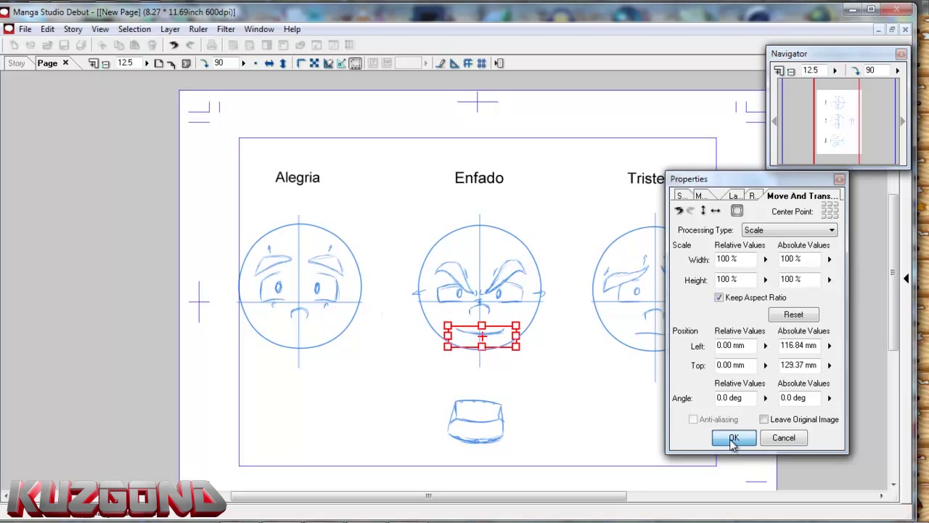
click(391, 361)
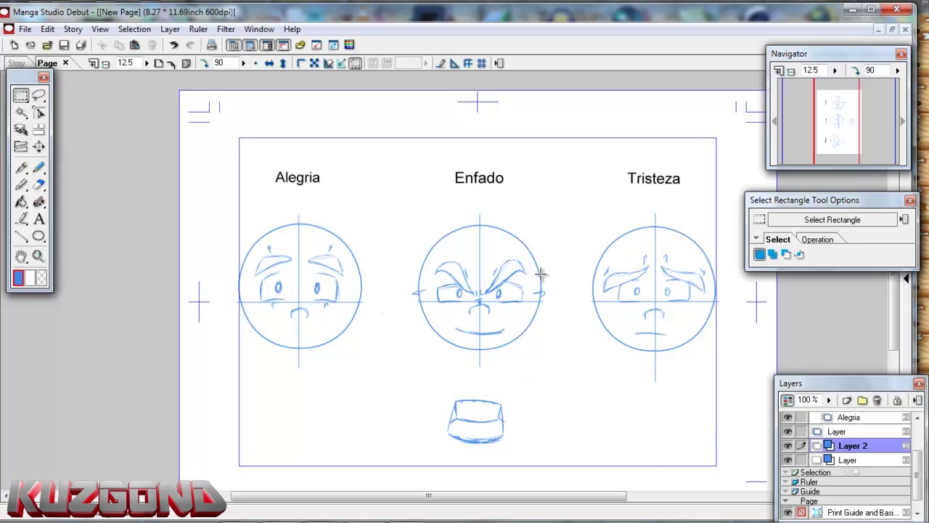